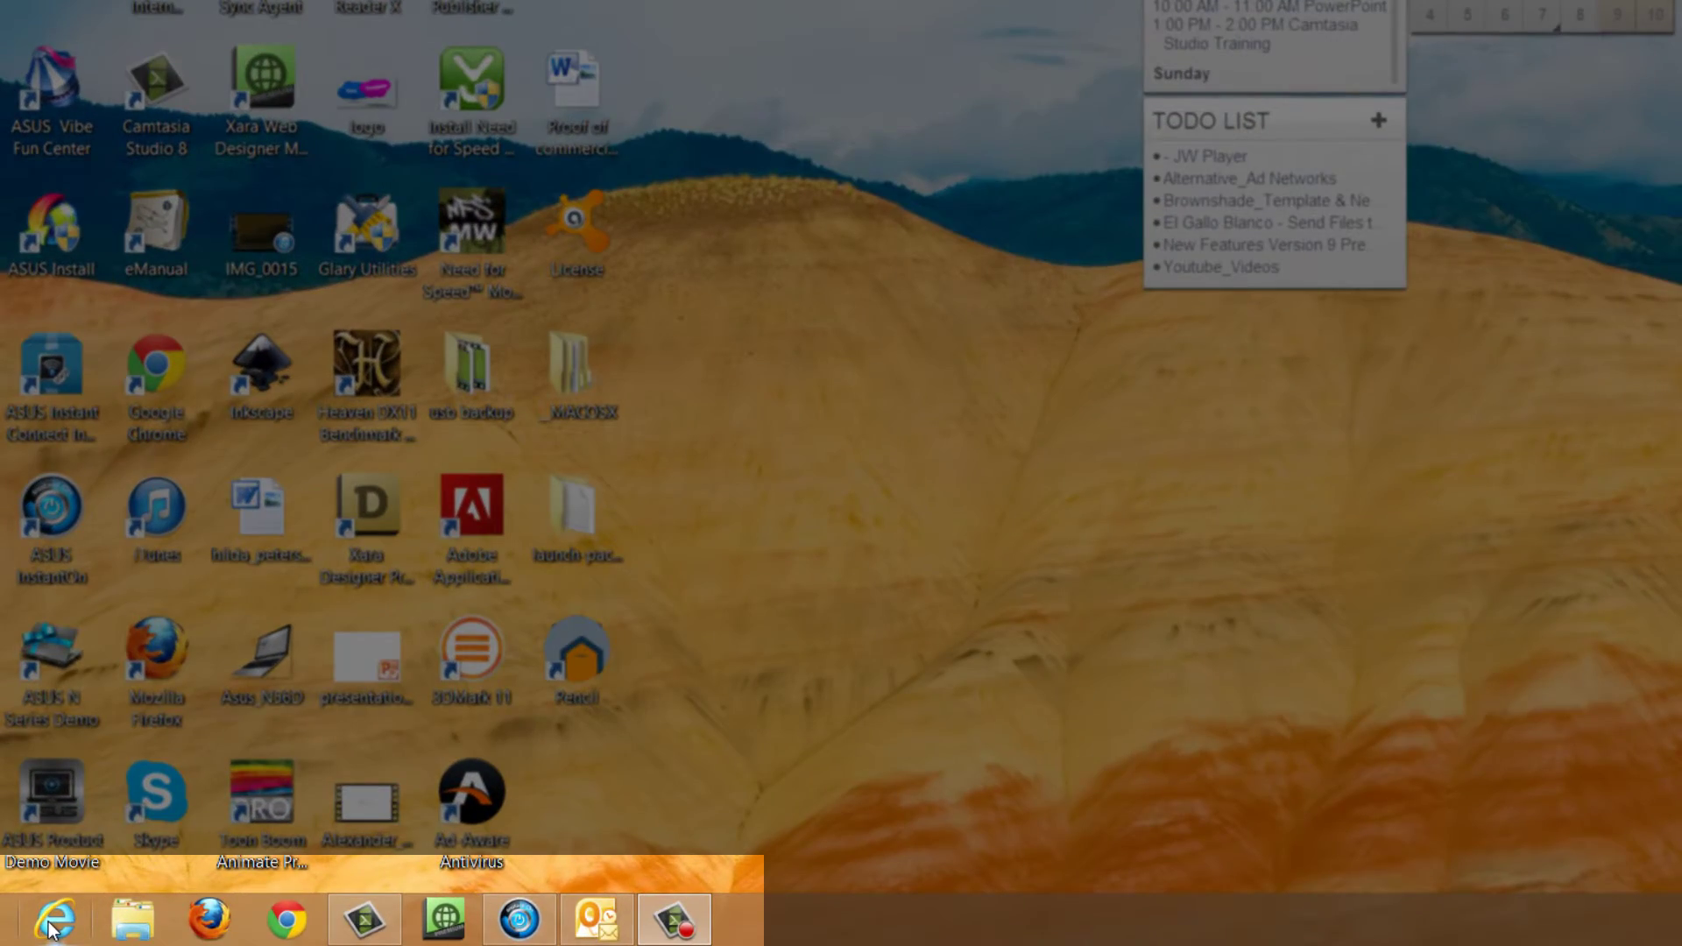
Launch Internet Explorer from the taskbar so the MSN for Windows 8 home page loads.
click(50, 924)
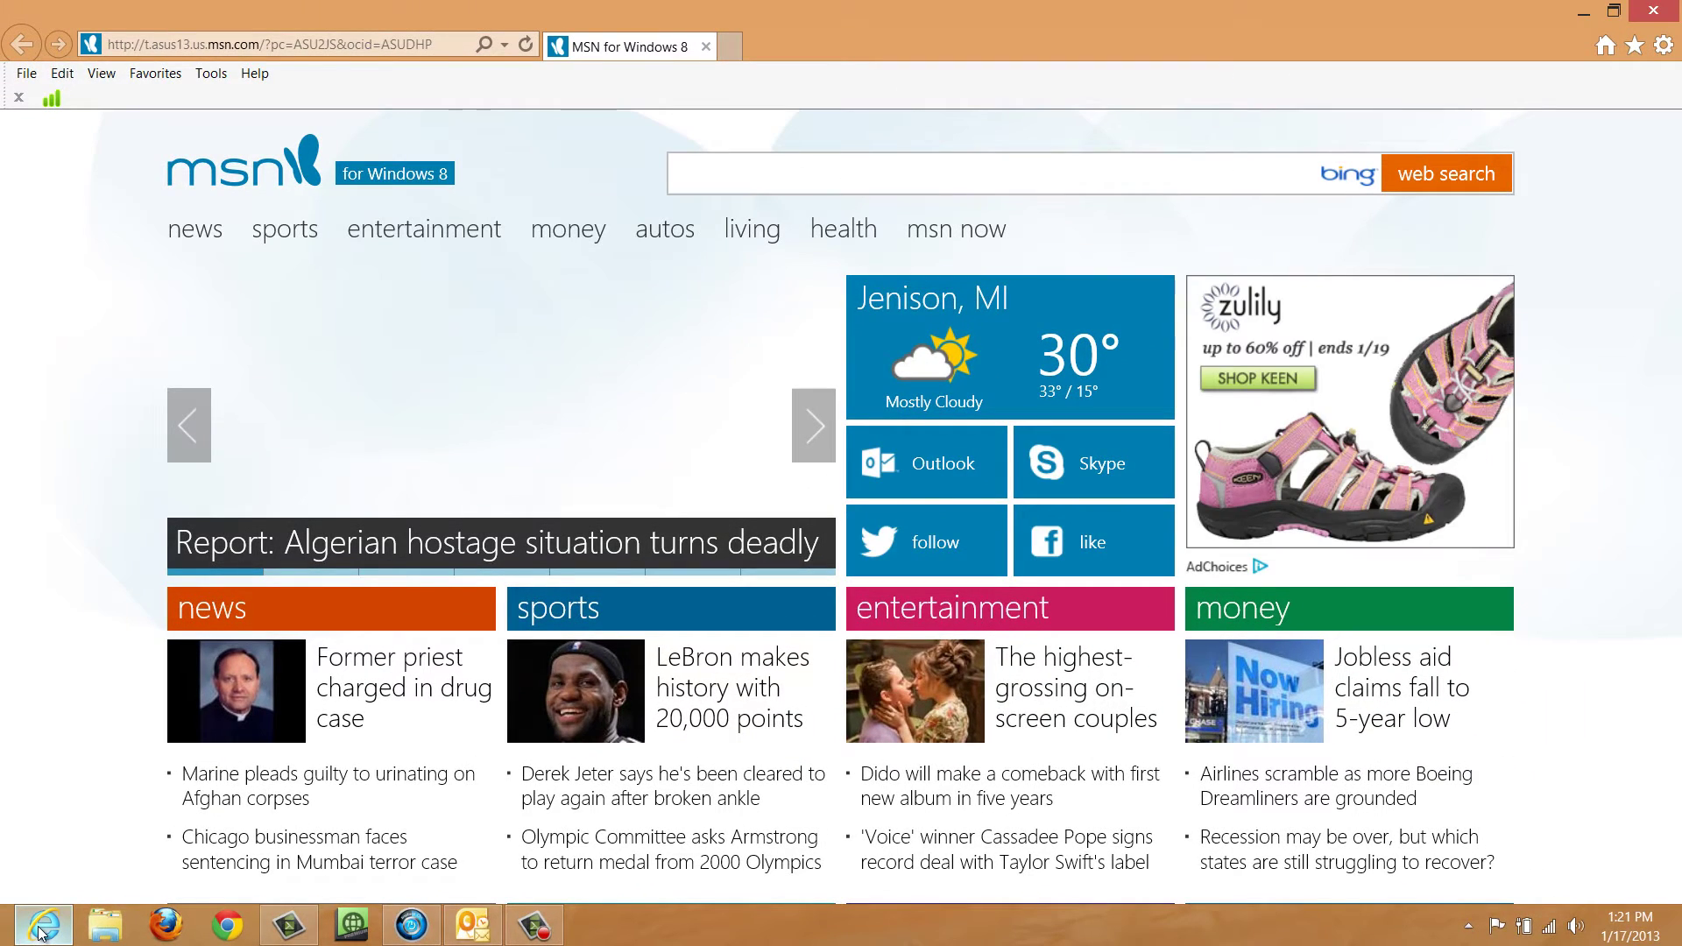
Bring up Firefox's Start Page, then Alt+Tab between Internet Explorer and Firefox, ending on Firefox.
click(164, 926)
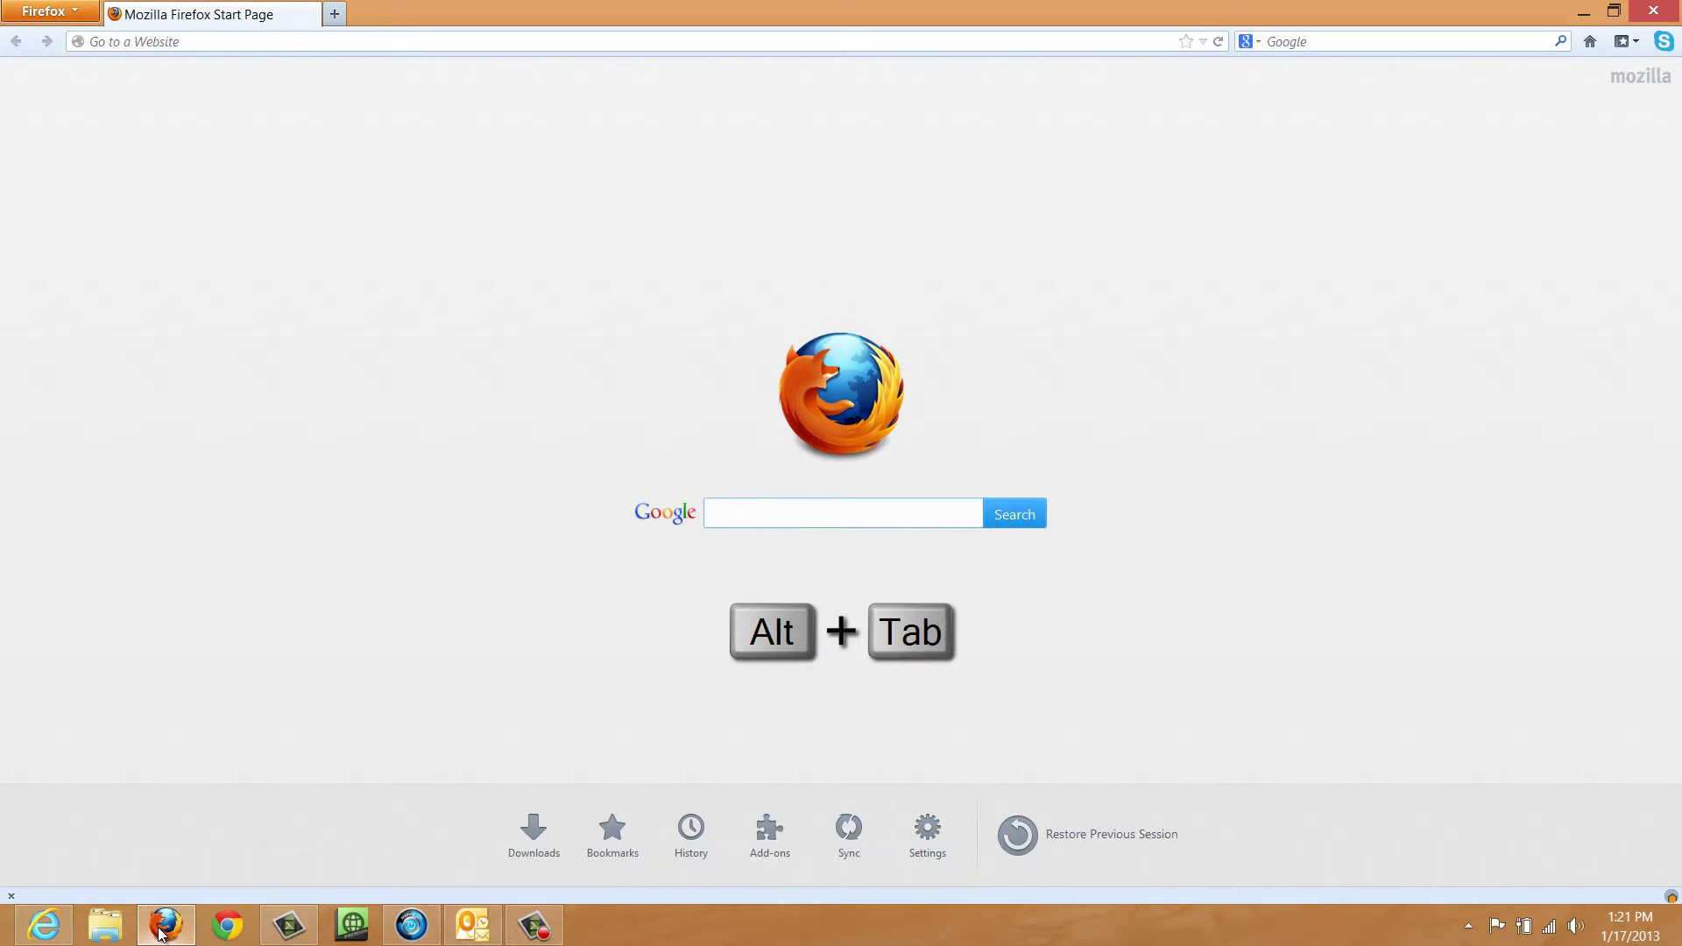
key(alt+Tab)
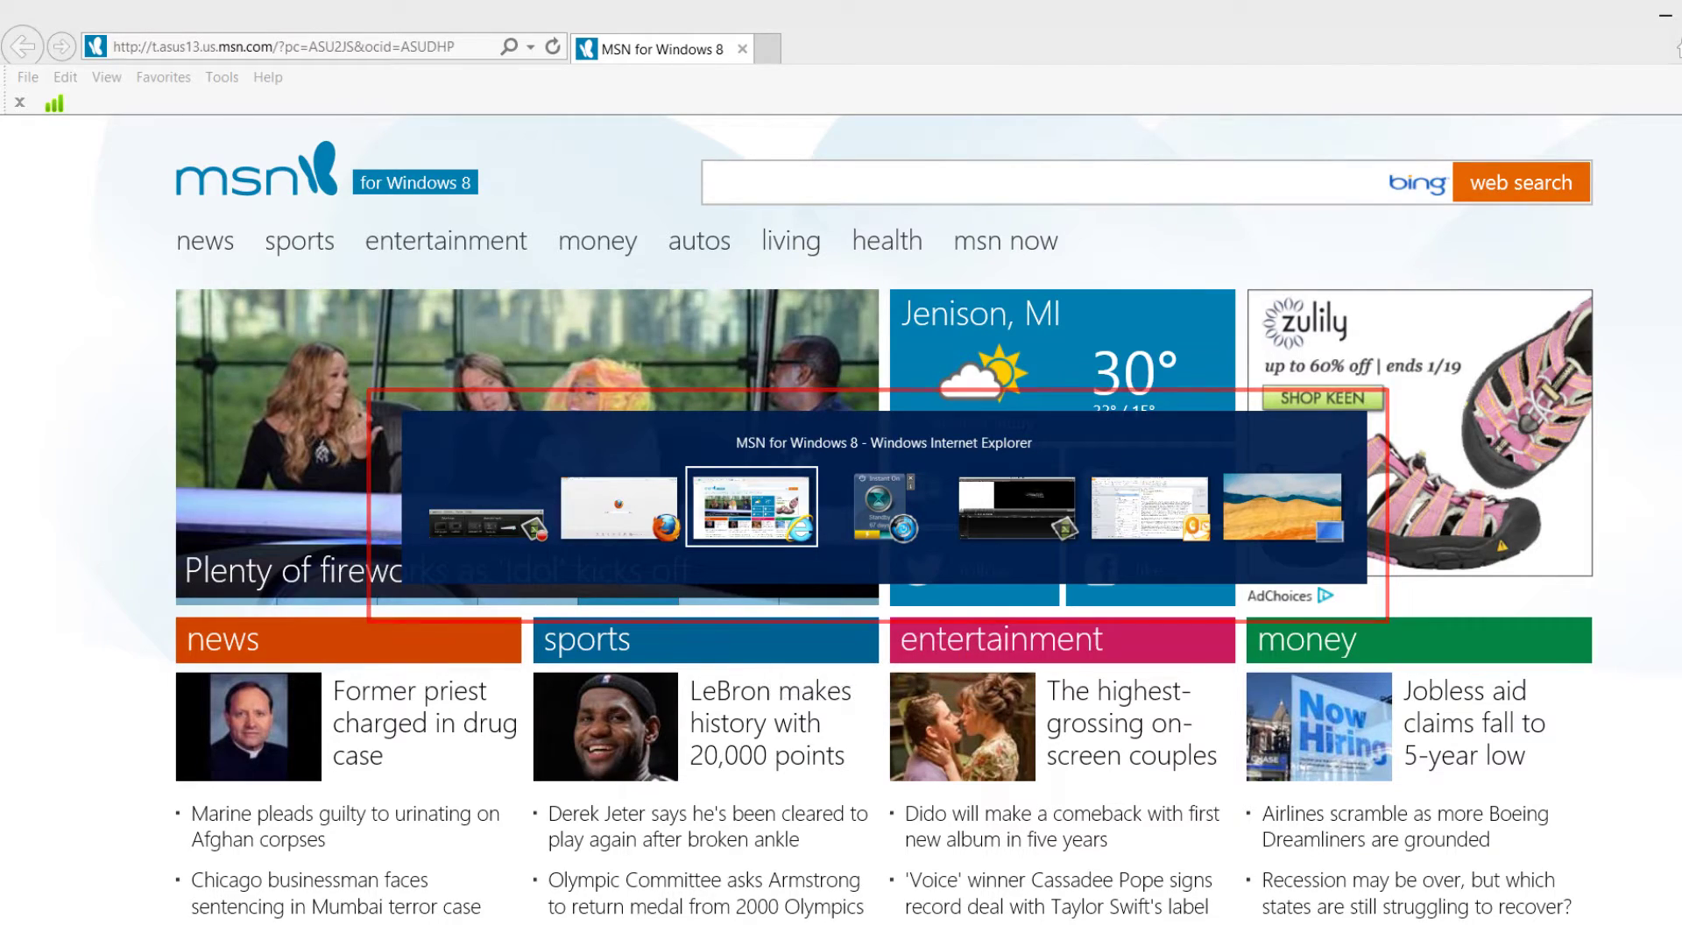
key(alt+Tab)
key(alt+Tab)
key(alt+Tab)
key(alt+Tab)
key(alt+Tab)
key(alt+Tab)
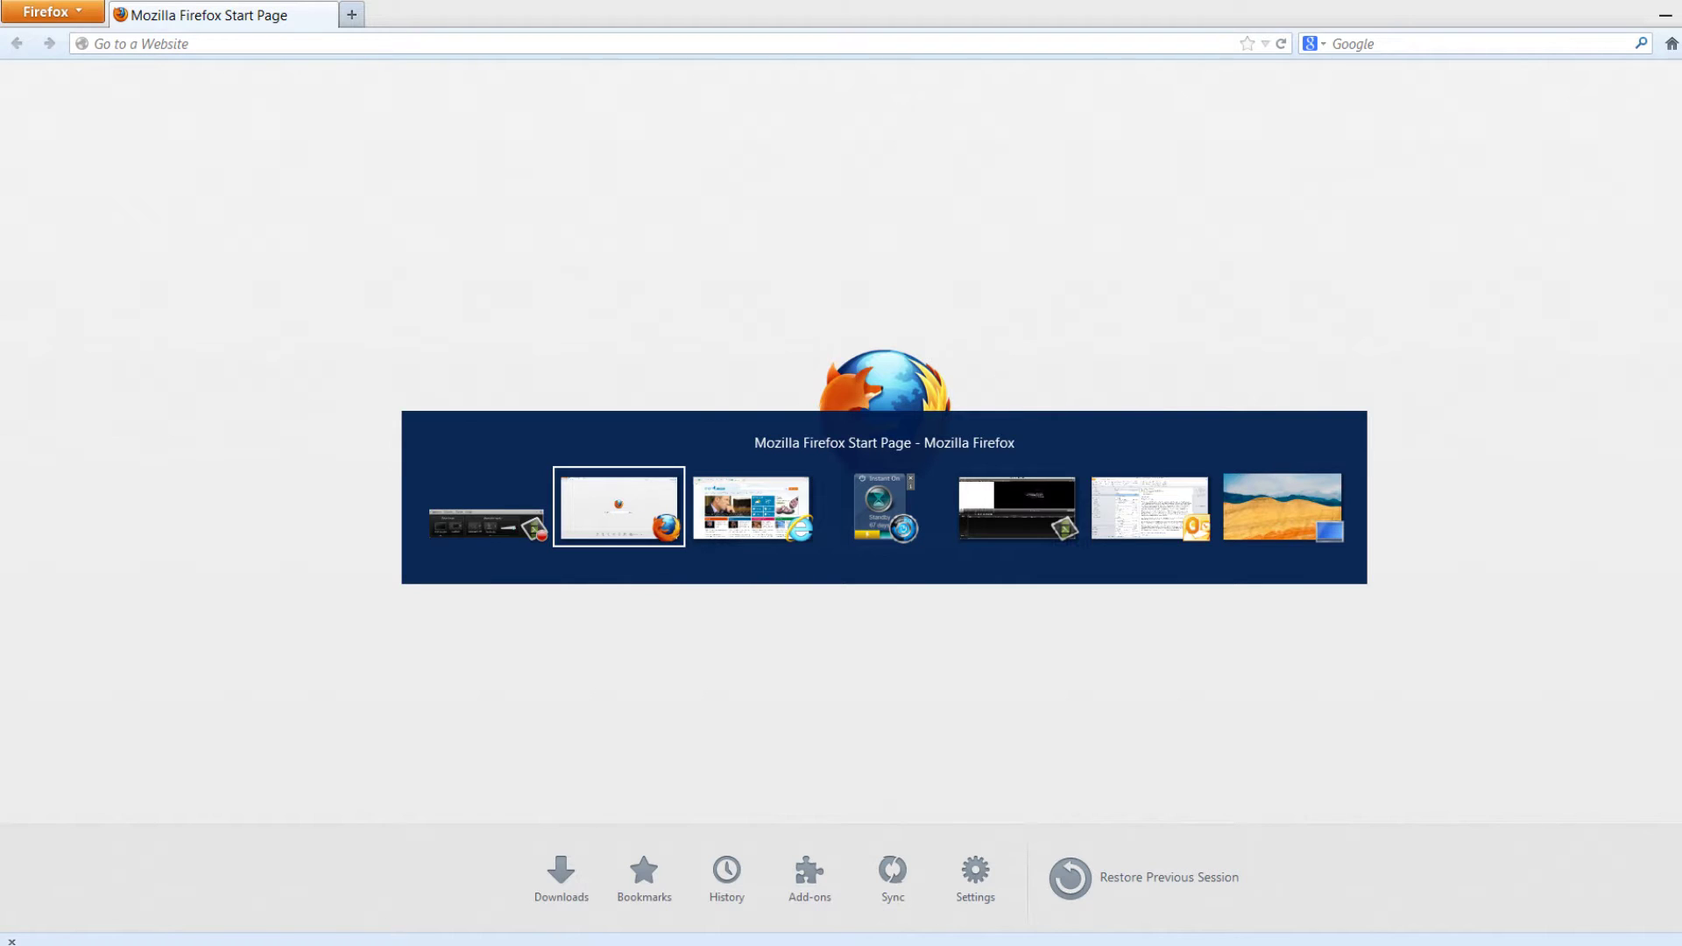
key(alt+Tab)
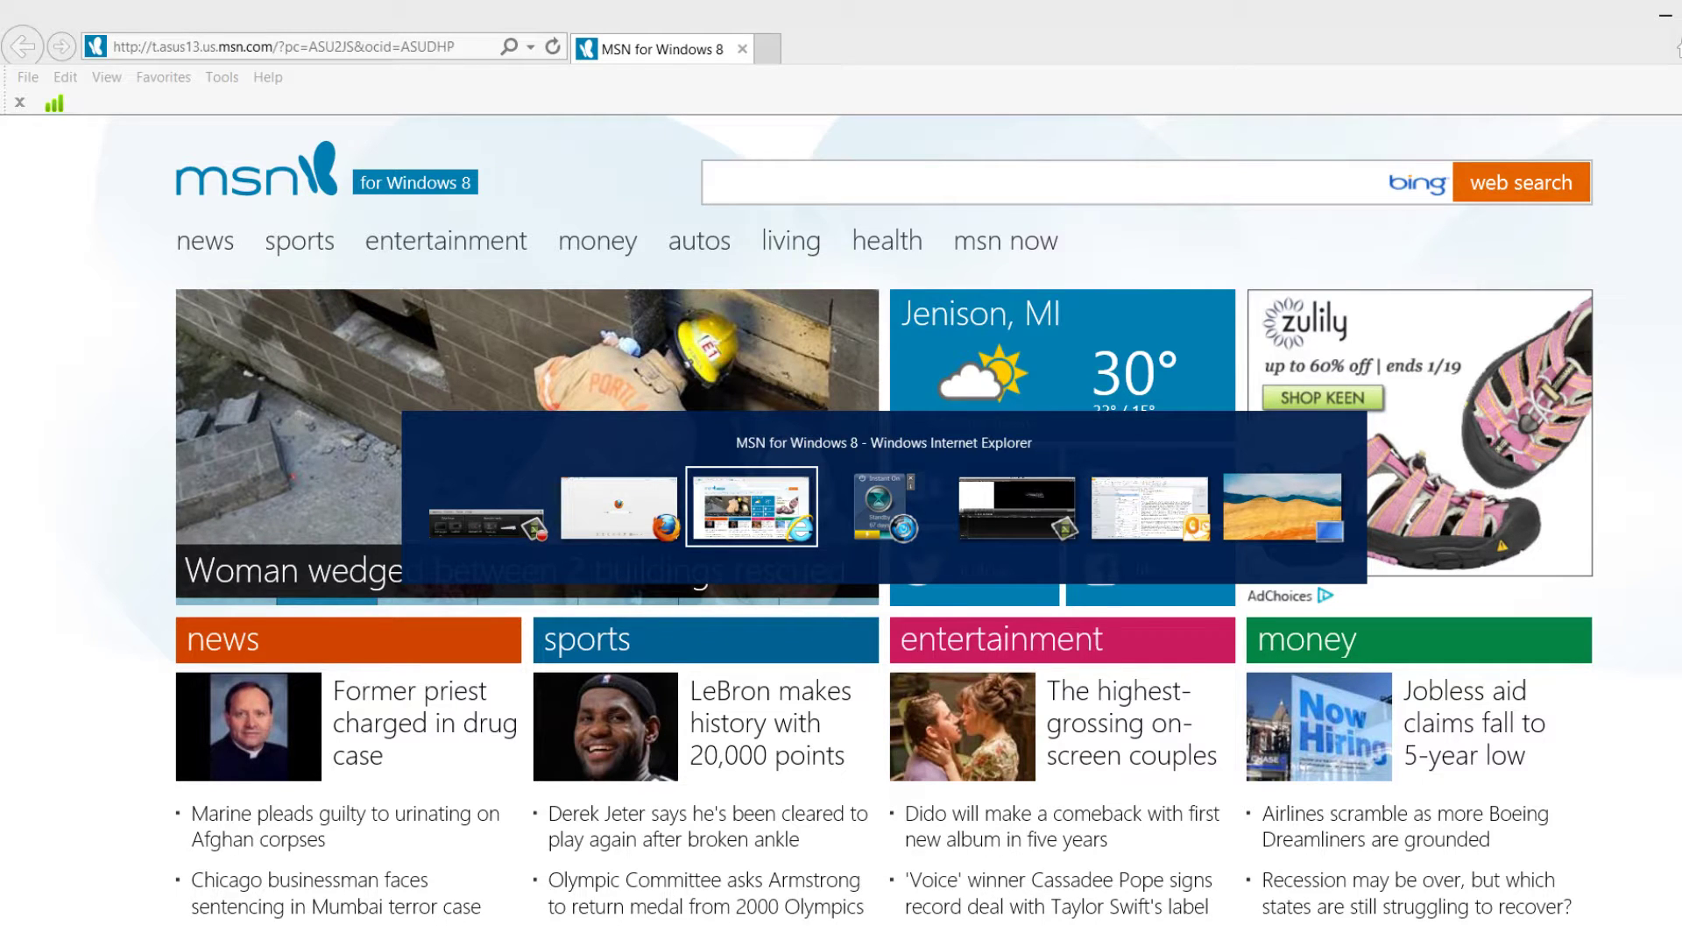
key(alt)
key(alt)
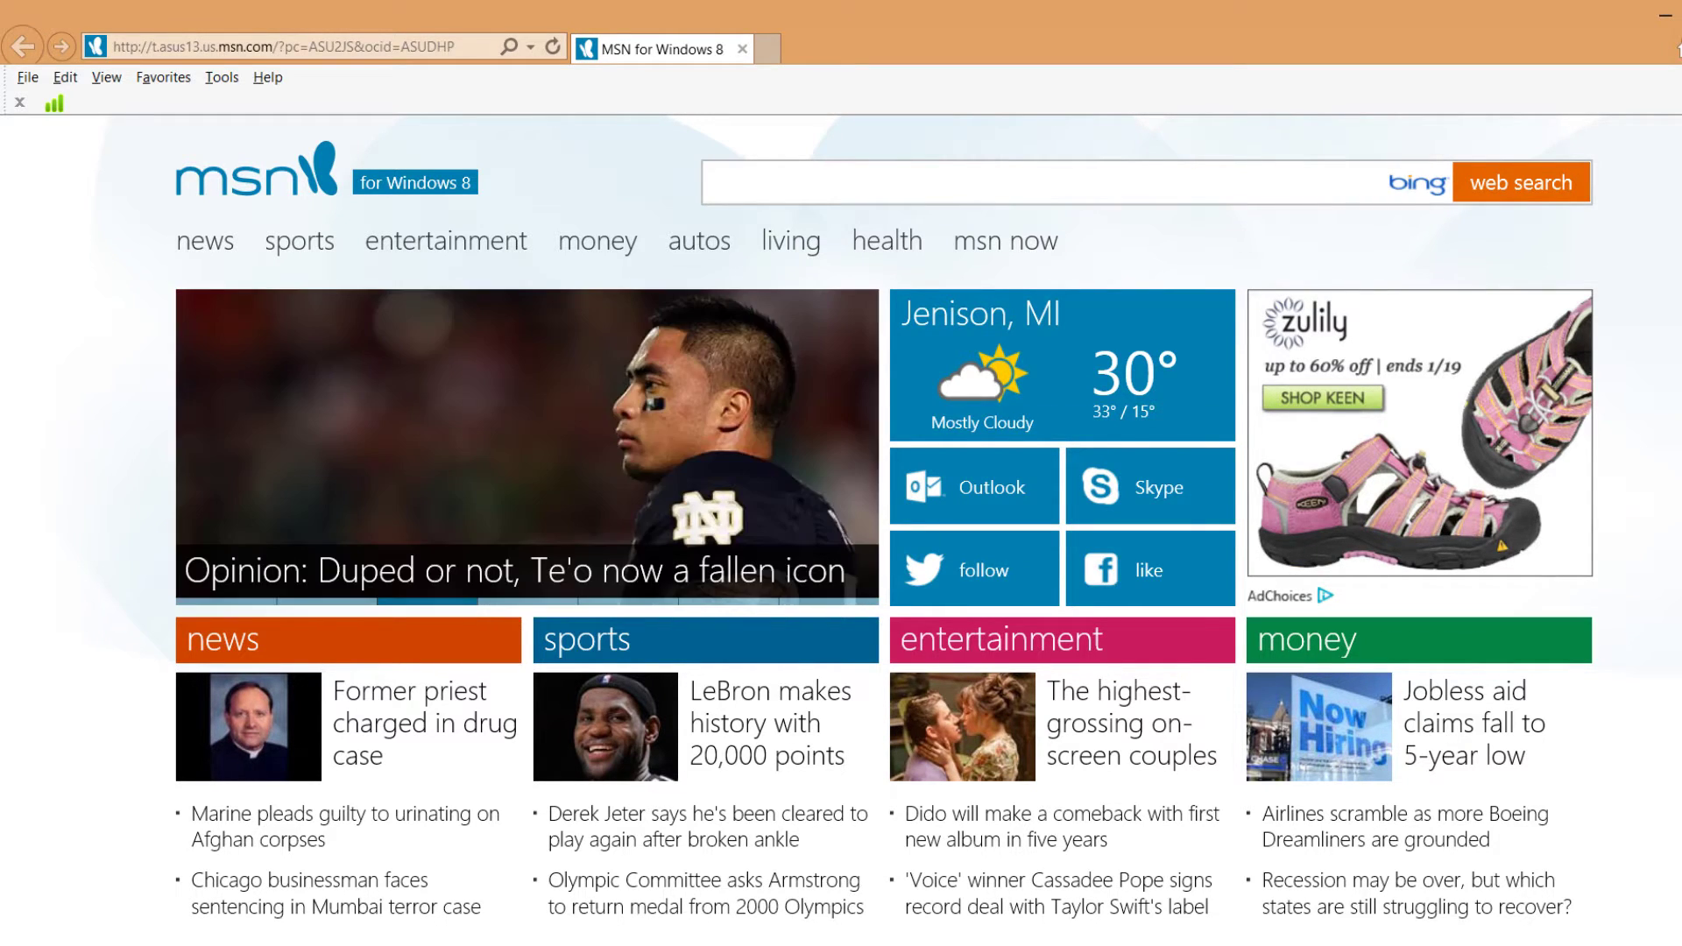
key(alt+Tab)
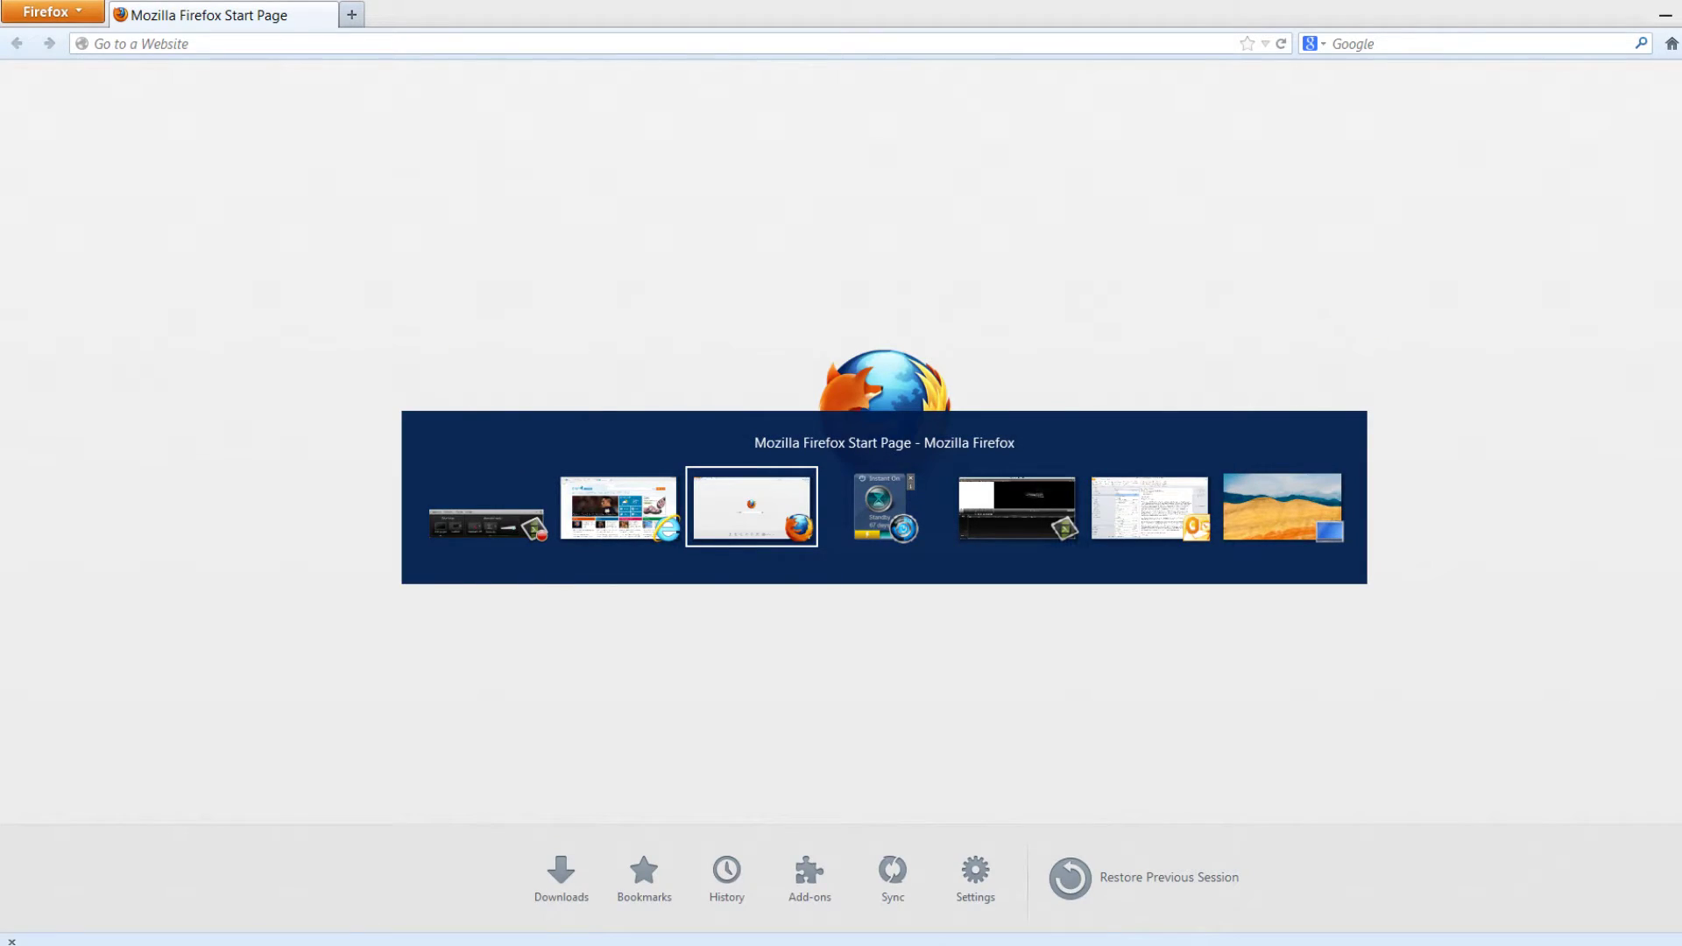
key(alt+Tab)
key(alt+Tab)
key(alt+Tab)
key(alt+Tab)
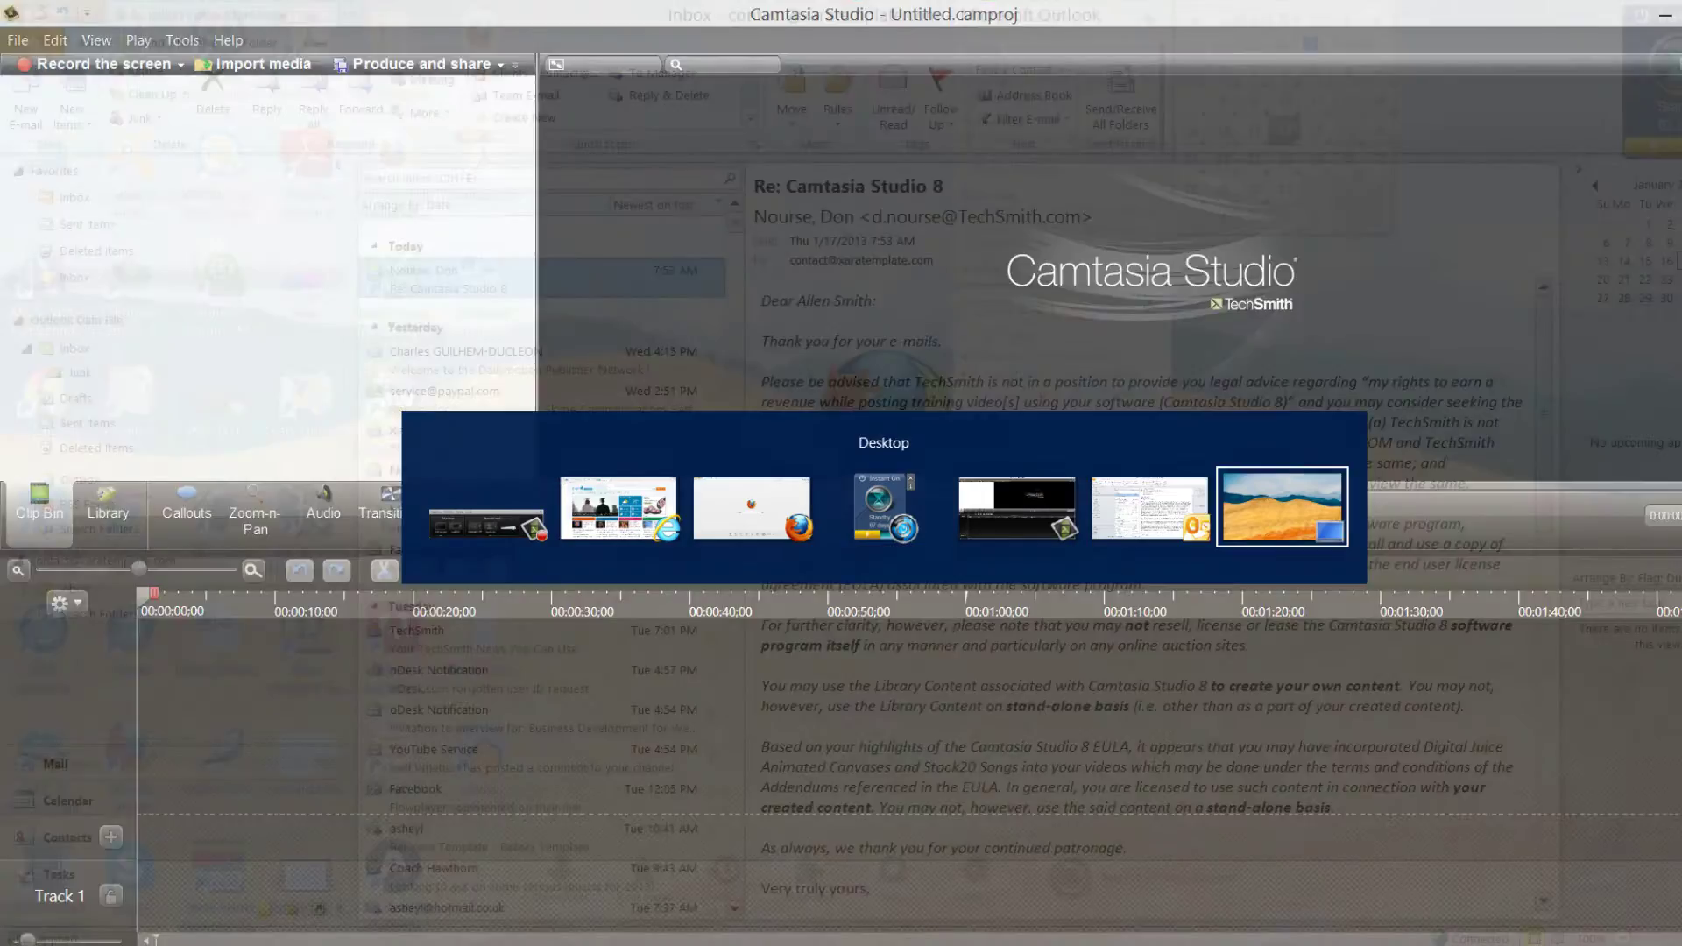
key(alt+shift+Tab)
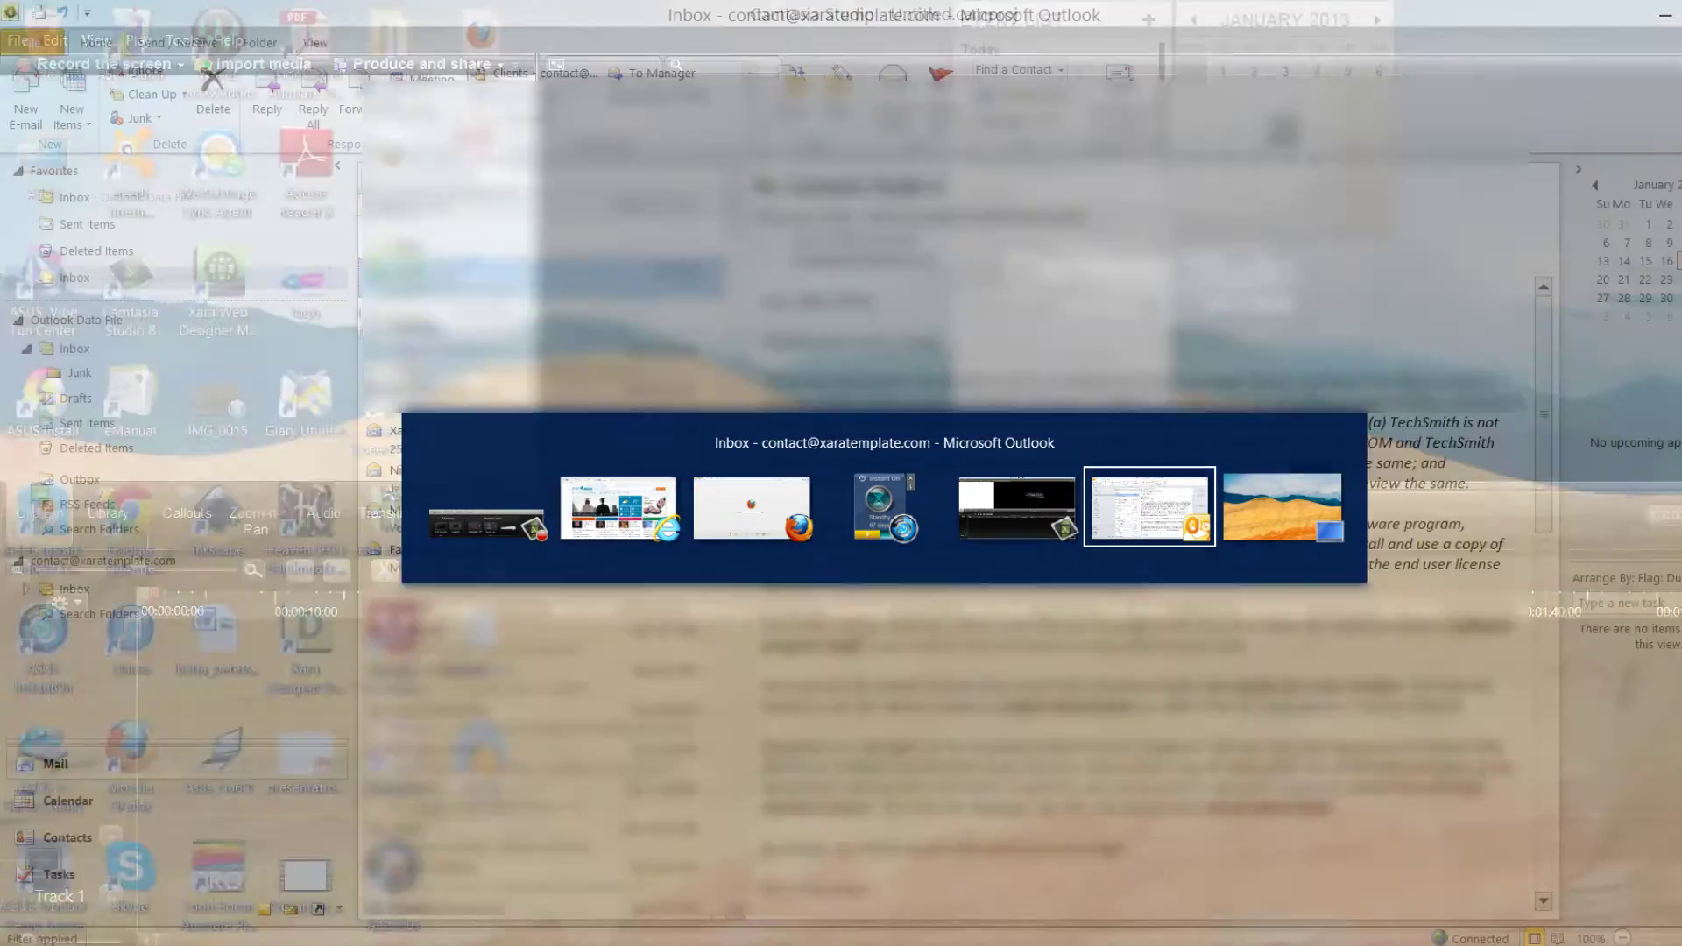
key(alt+Tab)
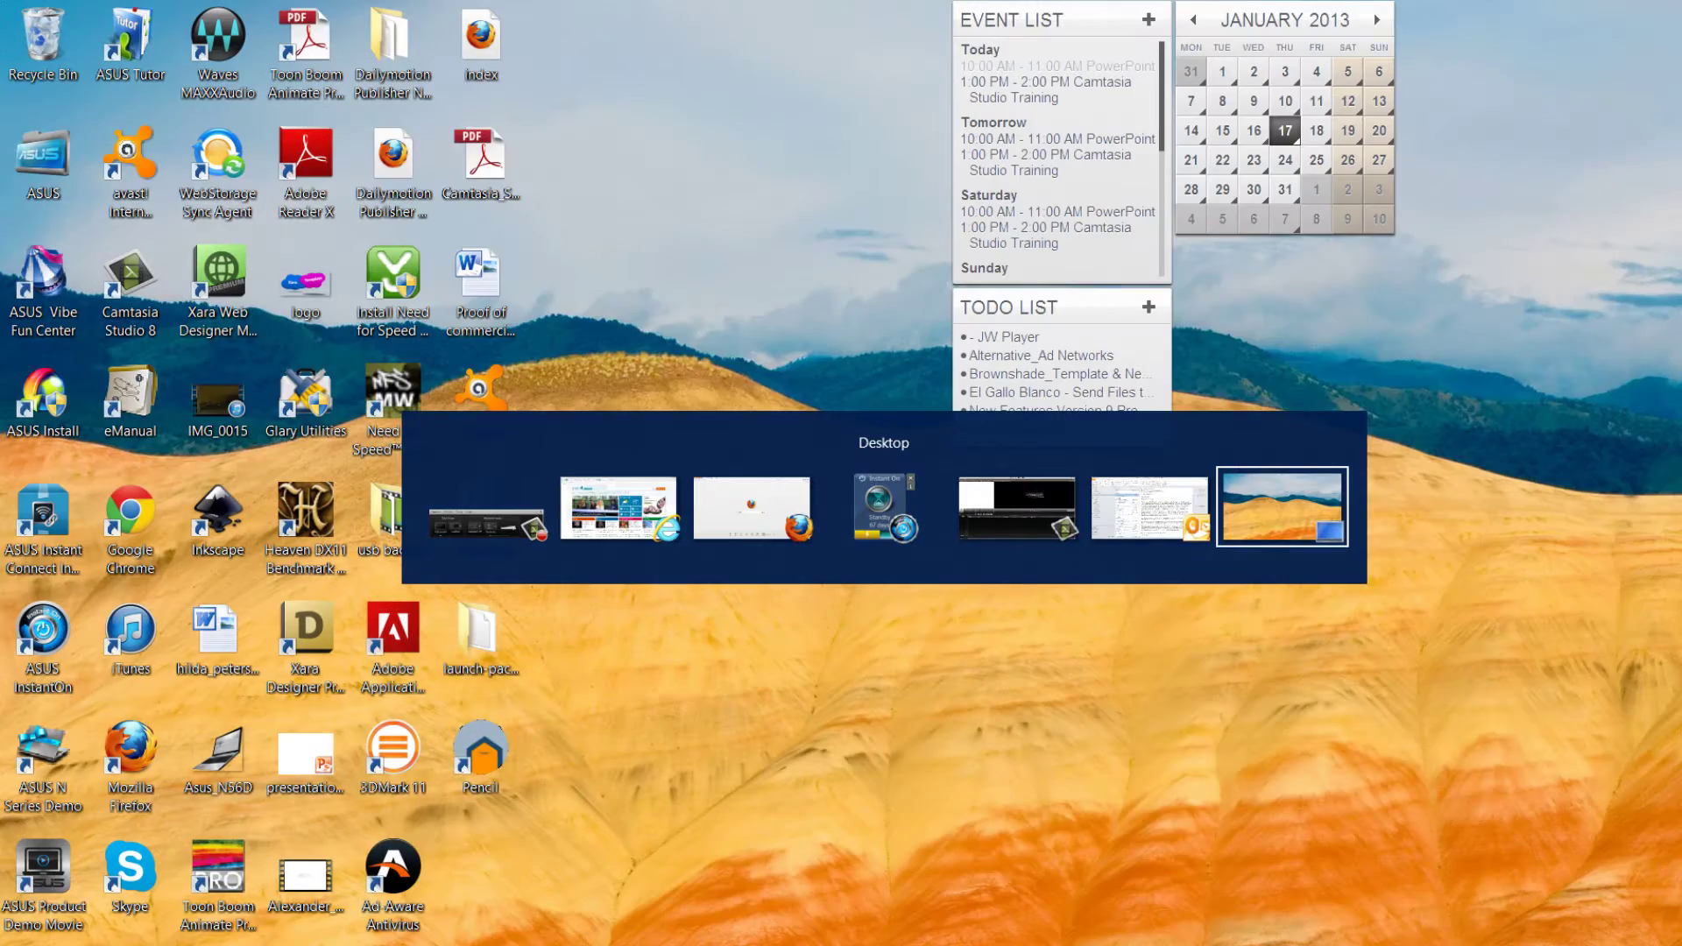
key(alt+Tab)
key(alt+Tab)
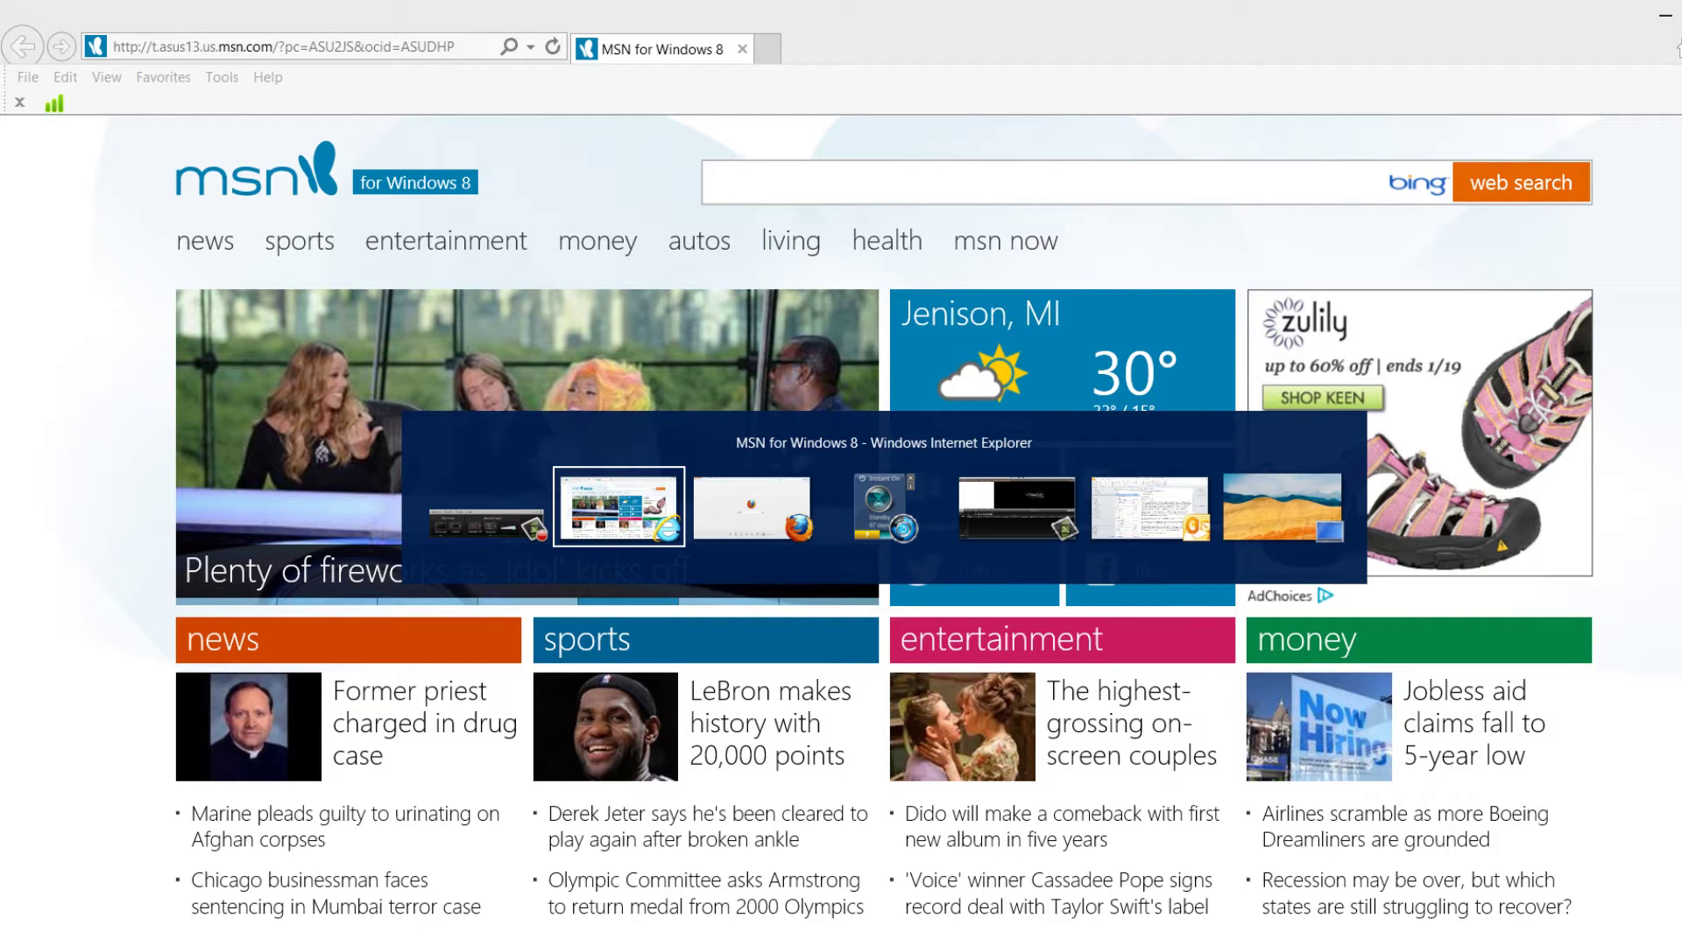
key(alt+Tab)
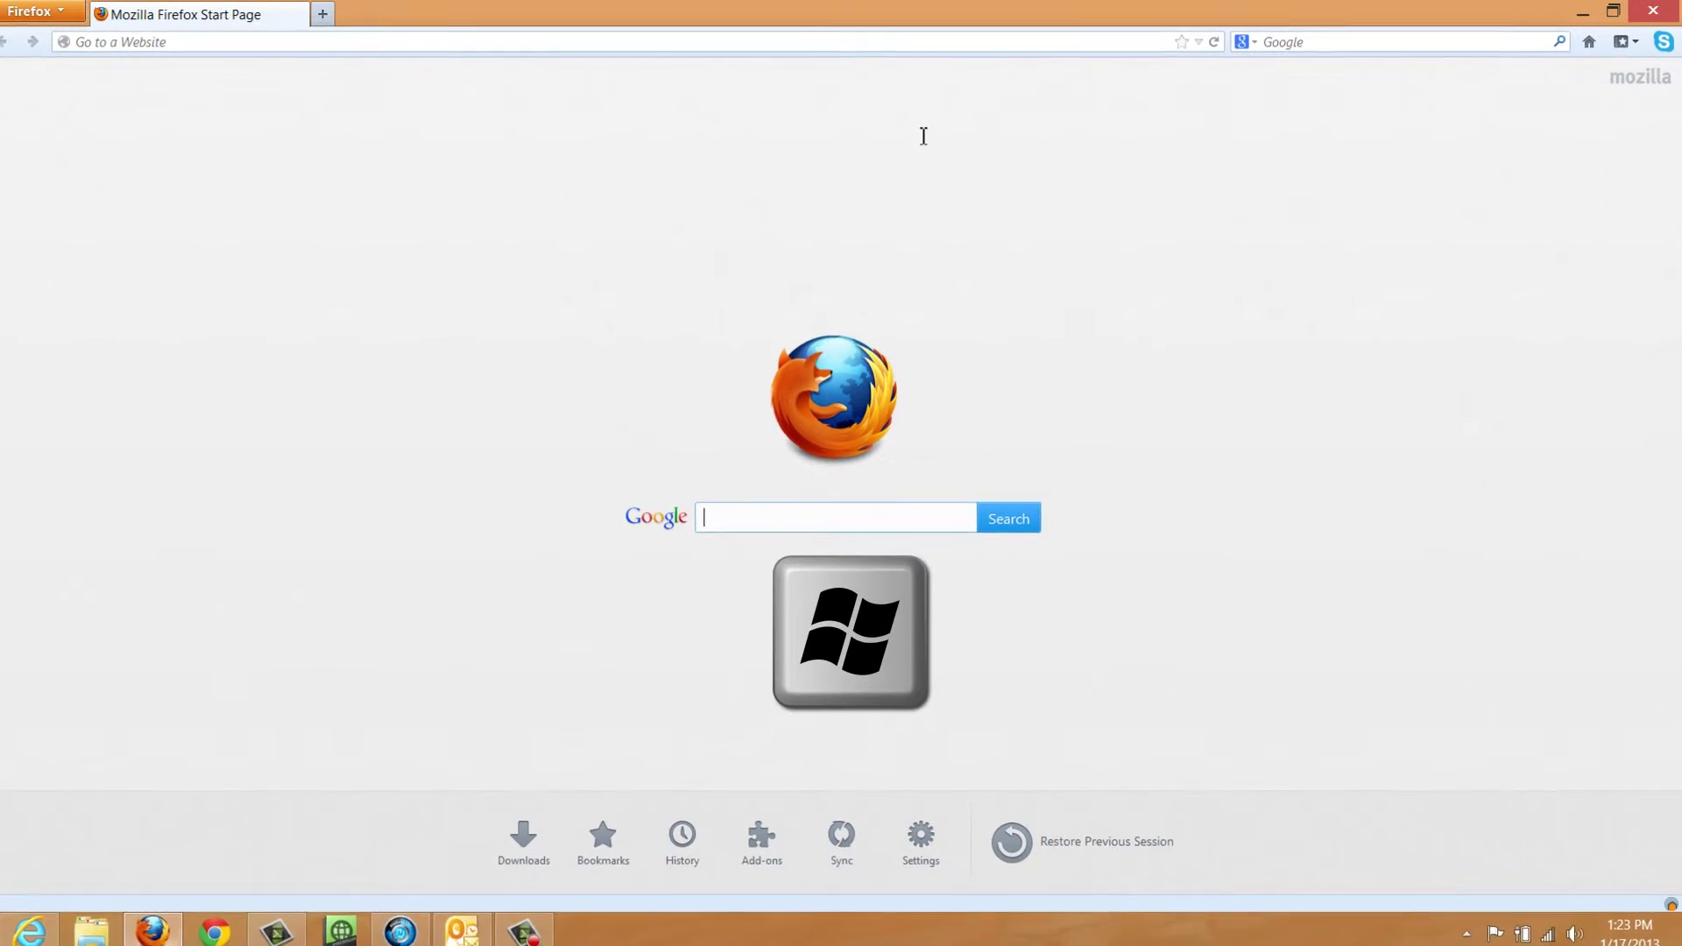
Open the Weather app from the Start screen to see the Kalamazoo, Michigan forecast.
mouse_move(1675, 241)
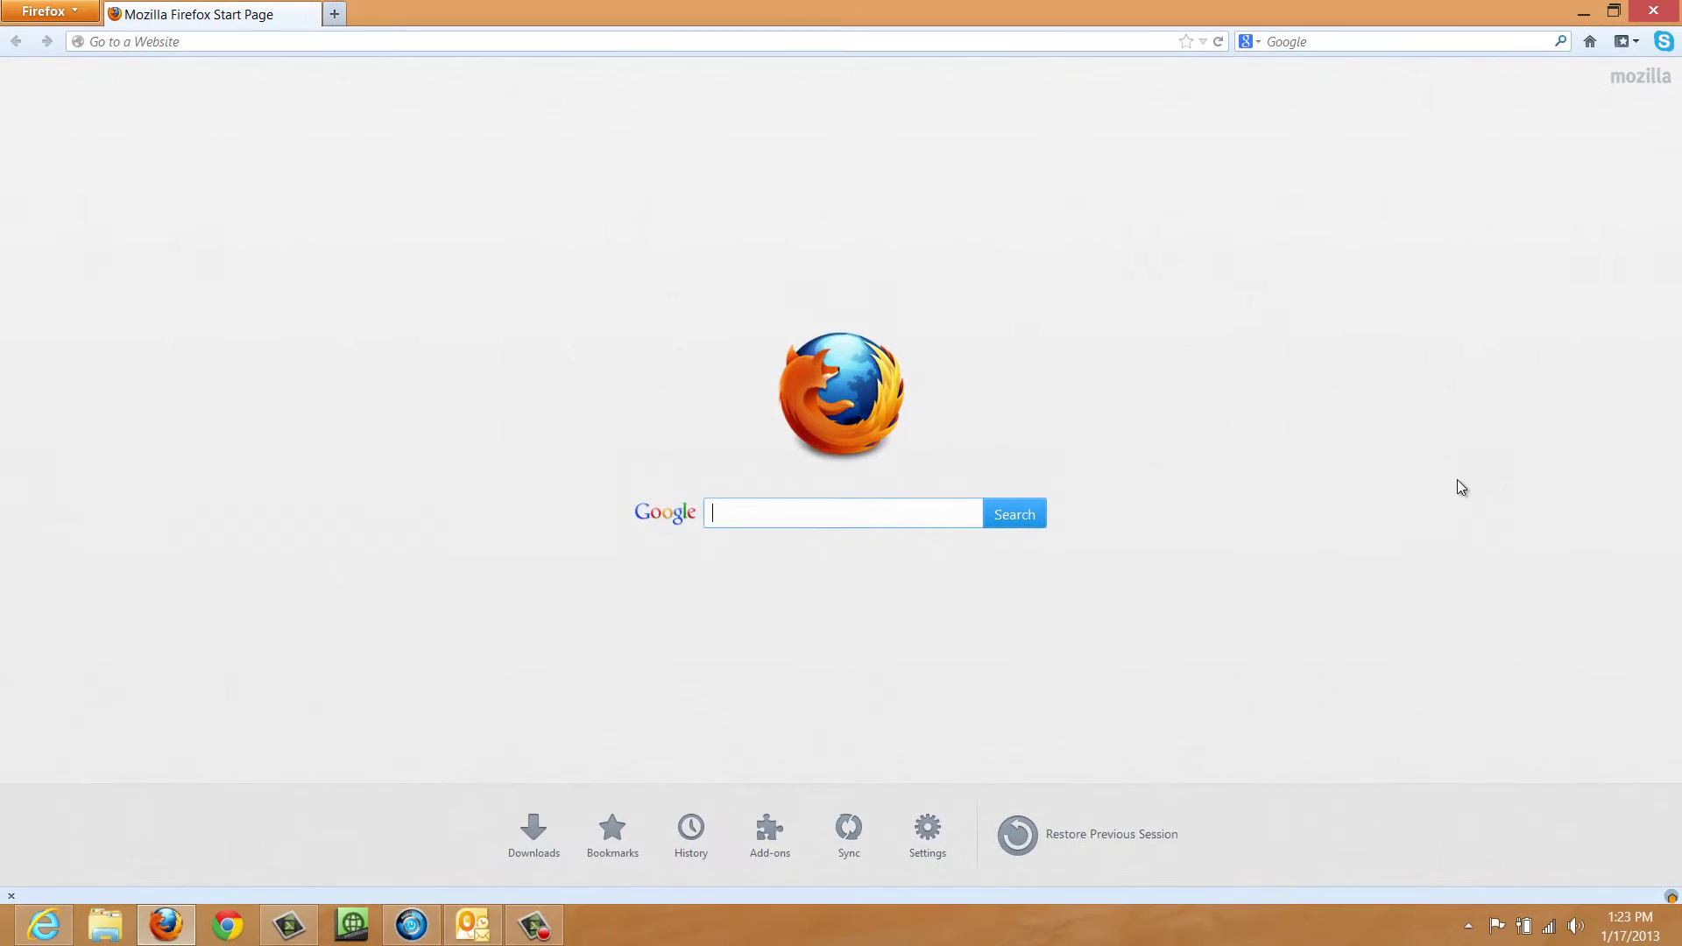
key(super)
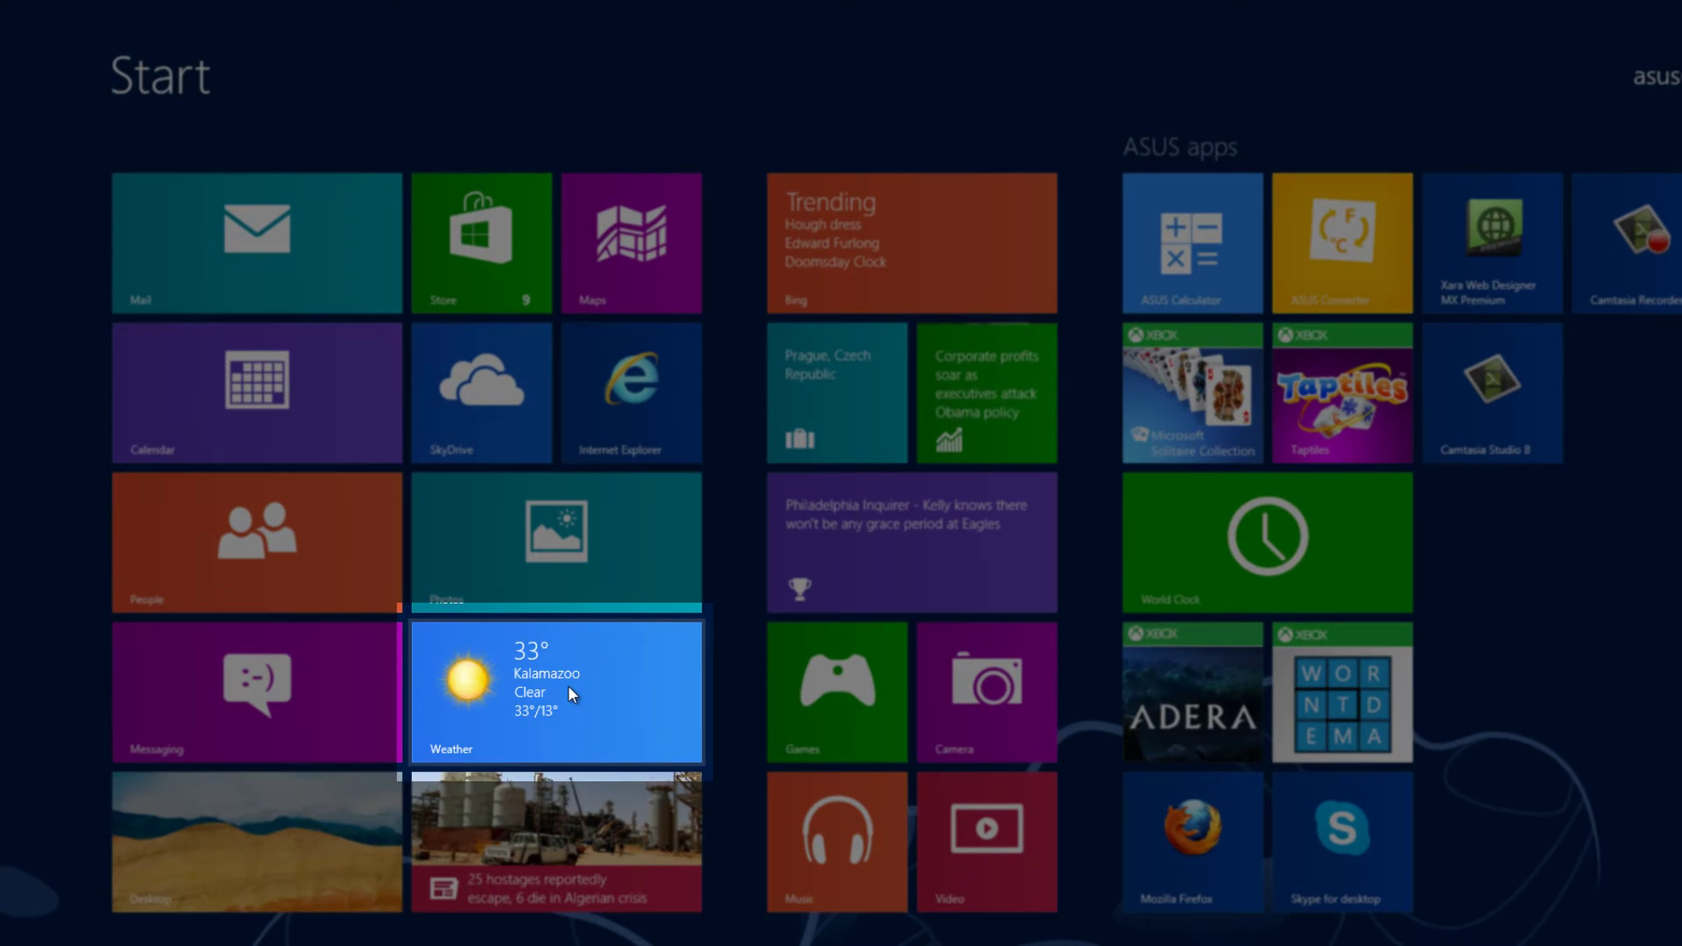
click(571, 694)
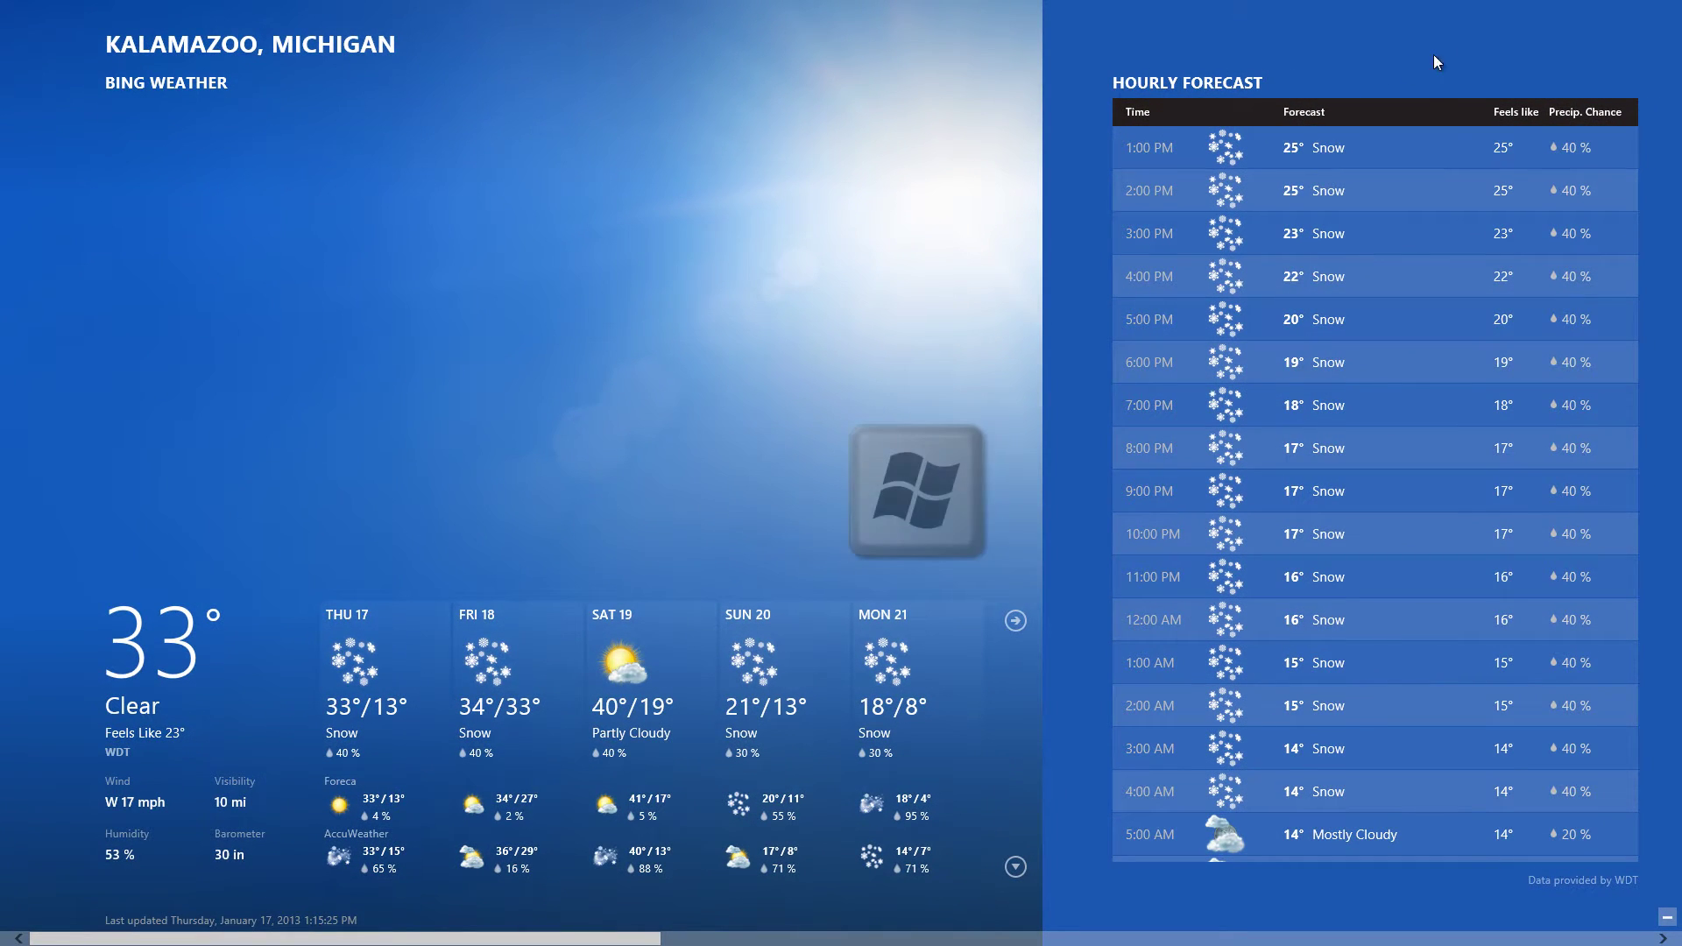
Return to the Start screen using the Start charm.
mouse_move(1675, 17)
mouse_move(1647, 394)
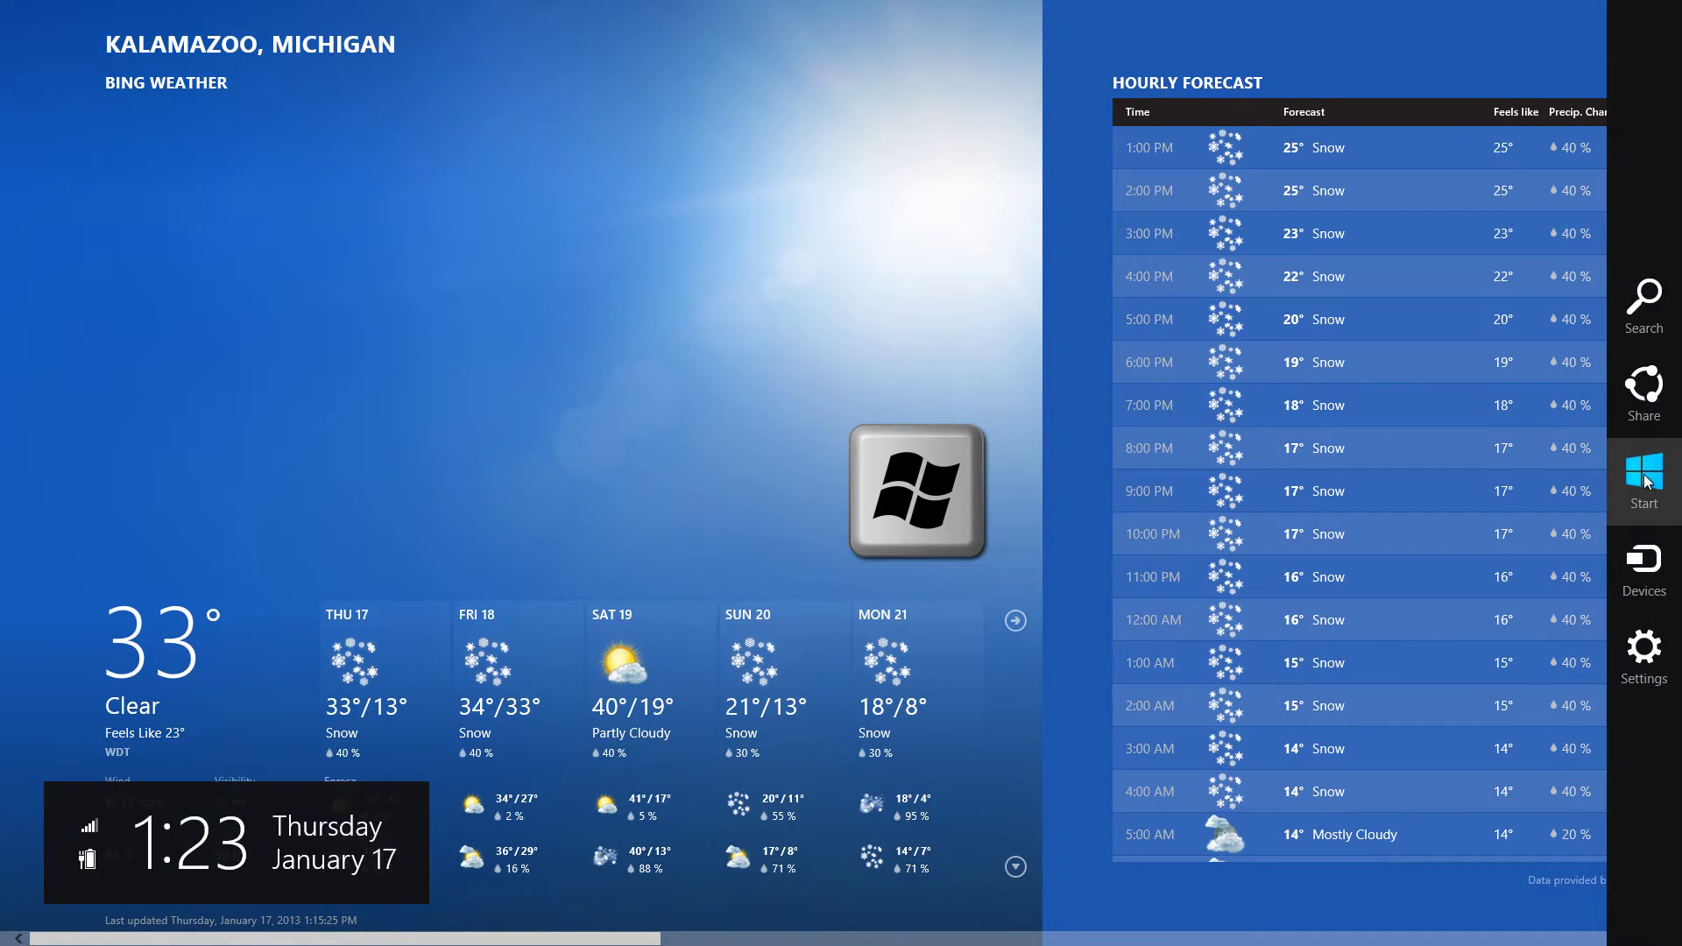
click(1645, 486)
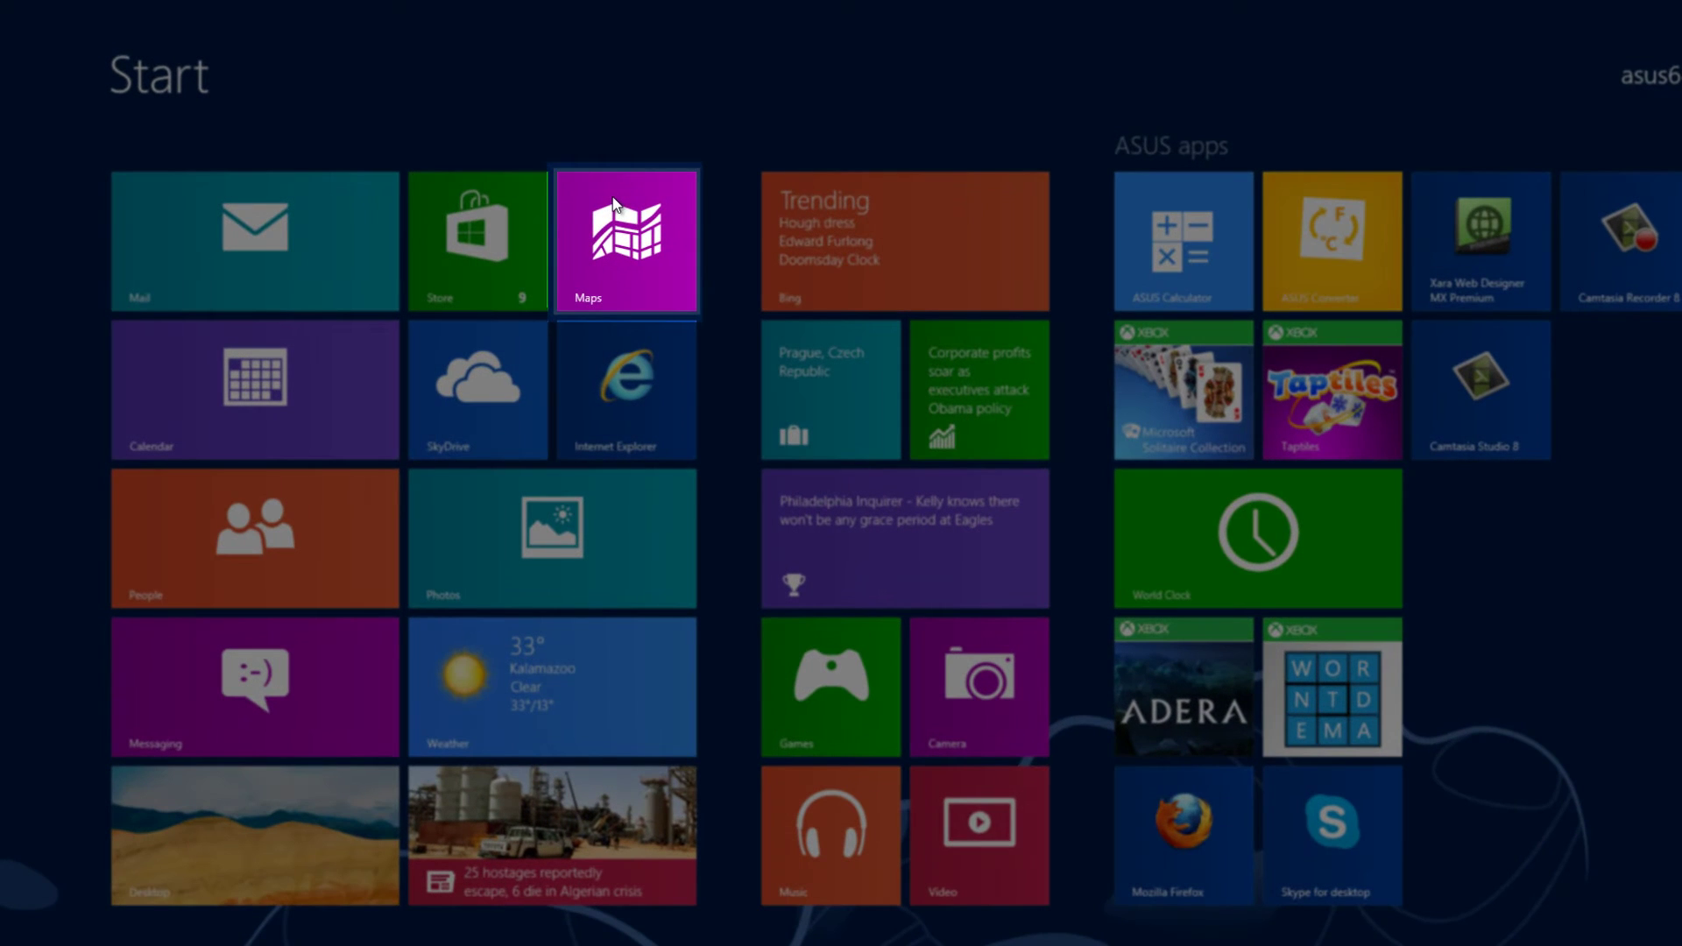
Open Maps showing North America, then go back to the Start screen with the Windows key.
click(613, 235)
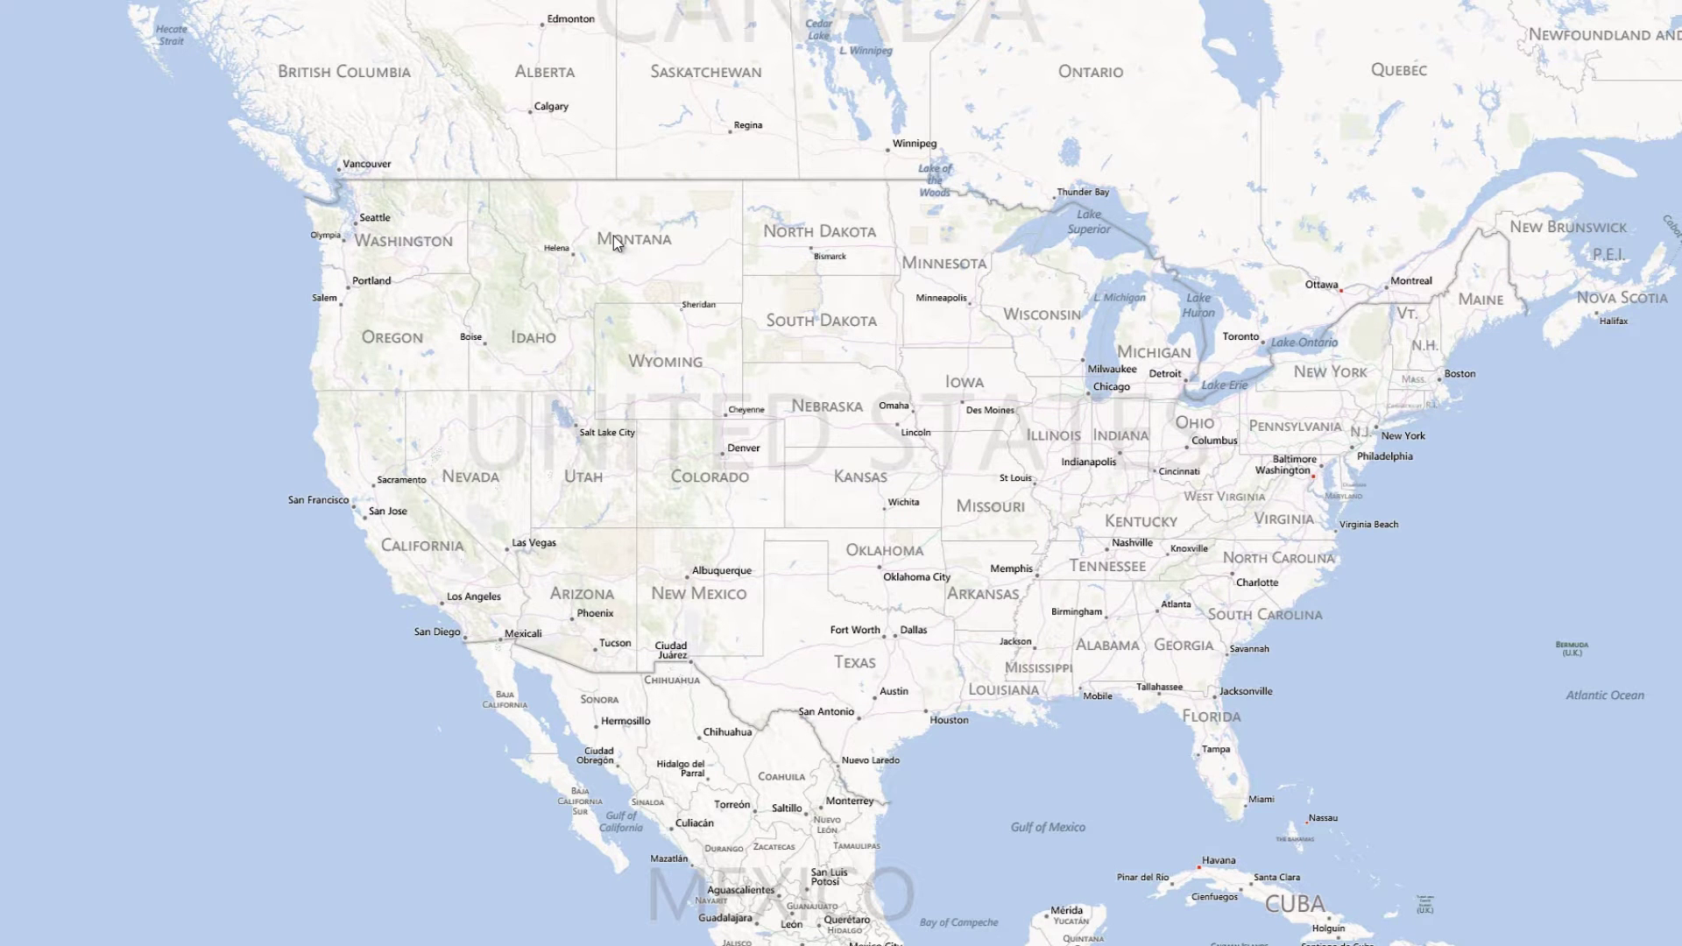
key(super)
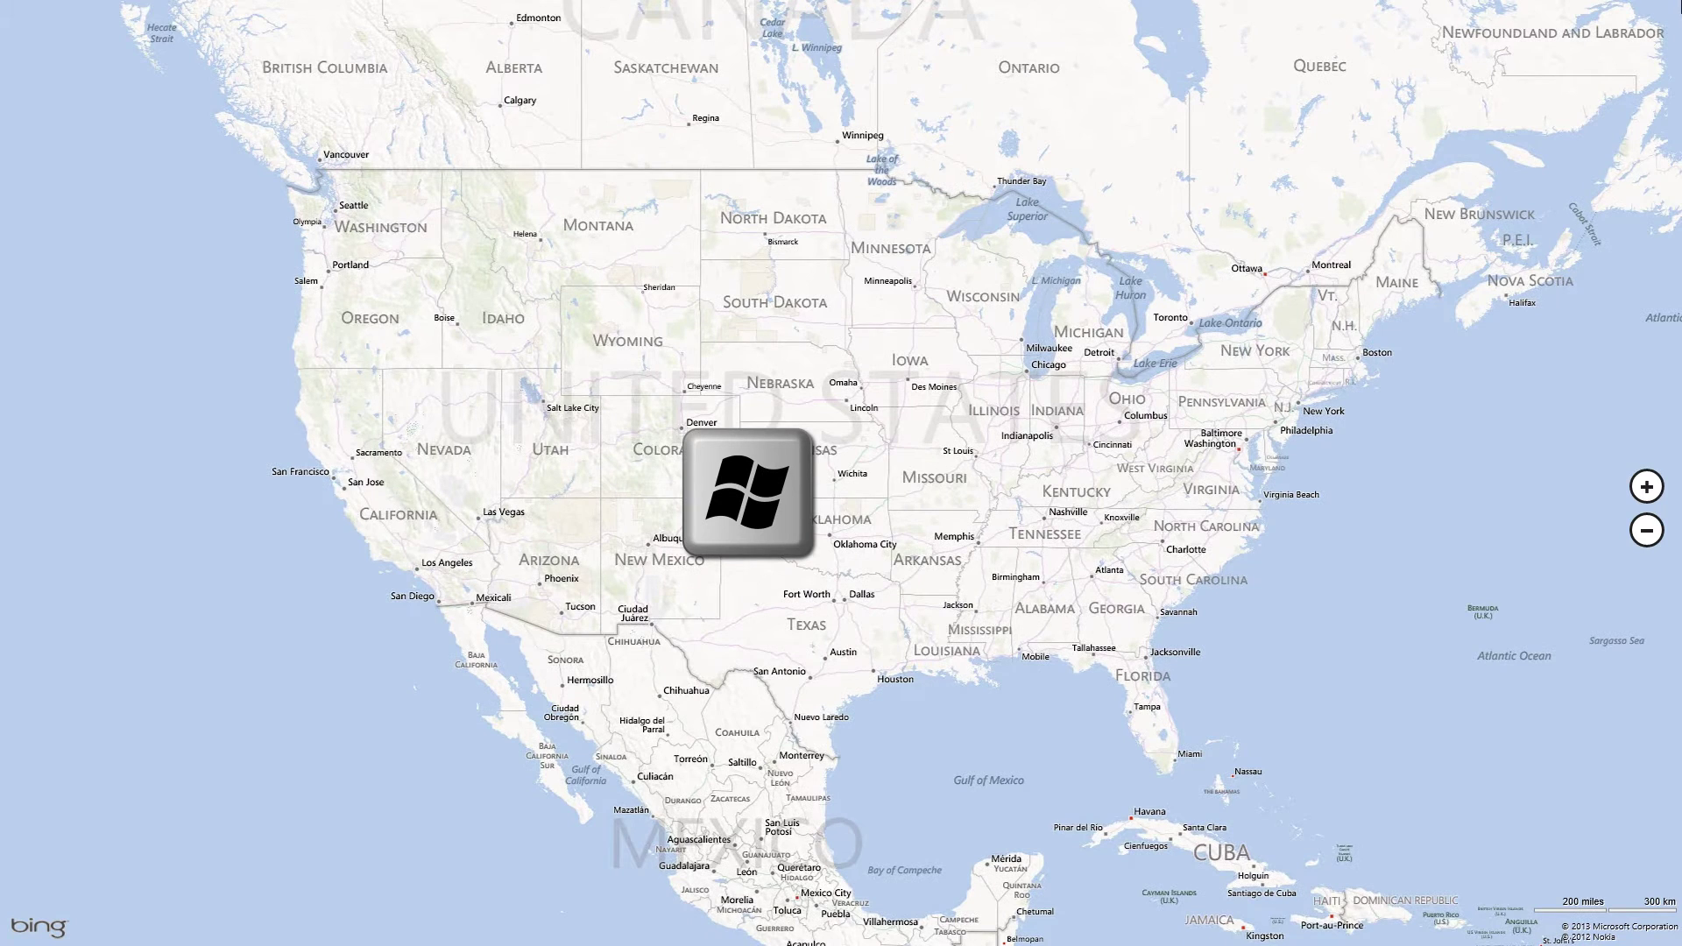
mouse_move(1652, 479)
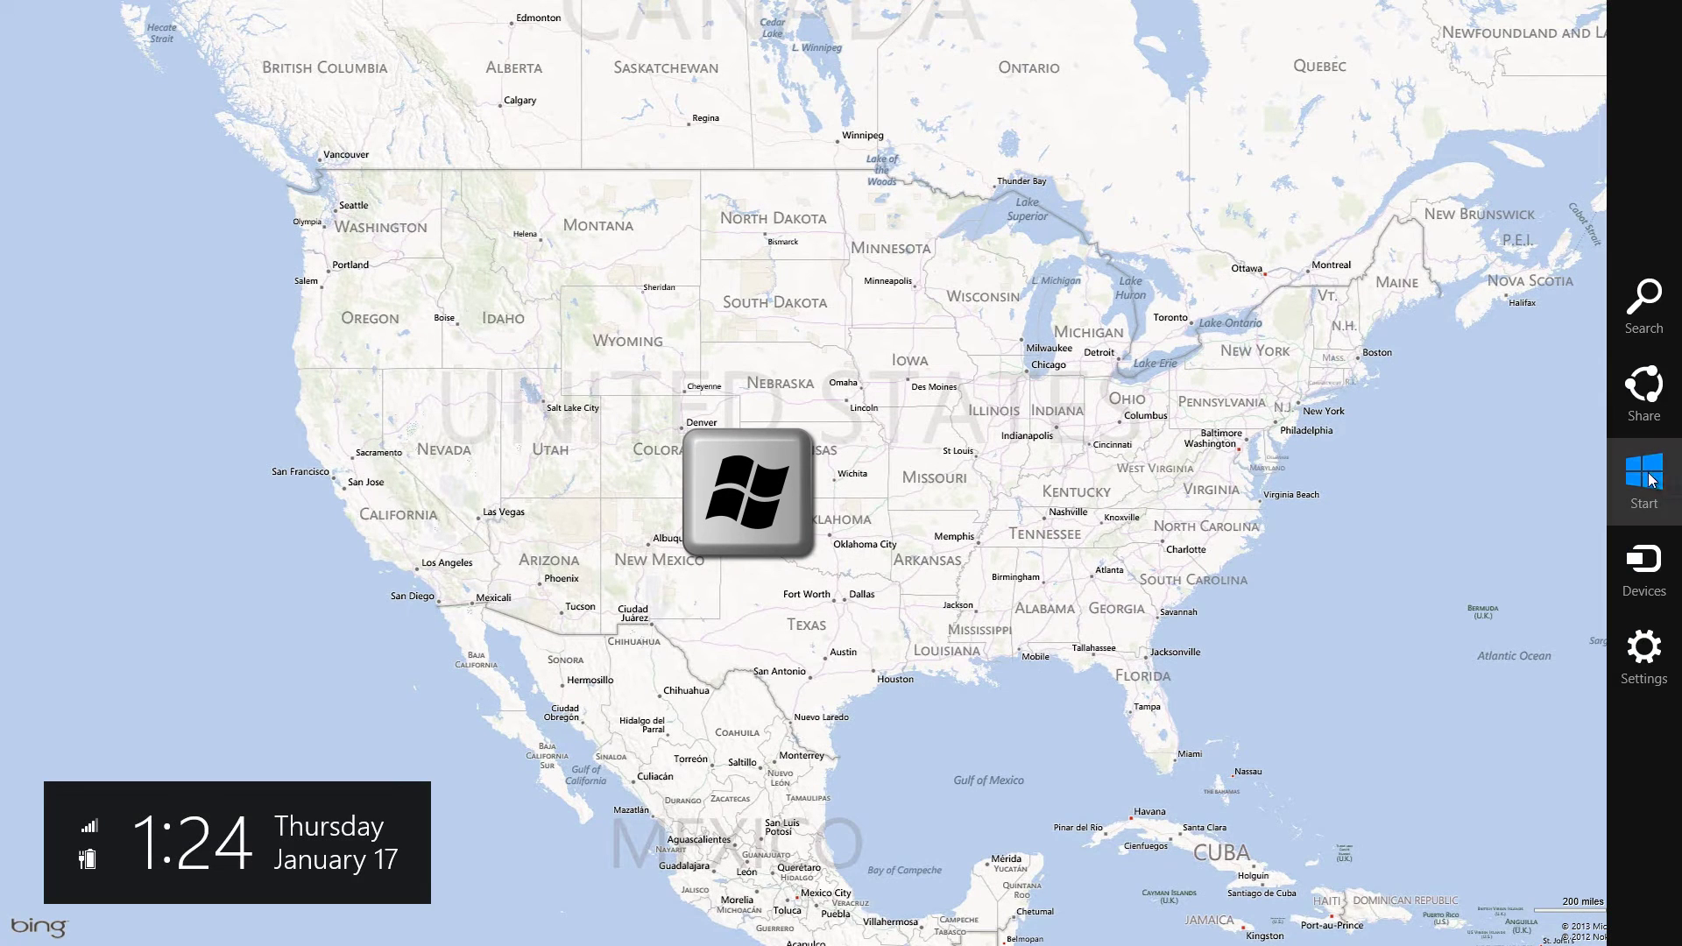
key(super)
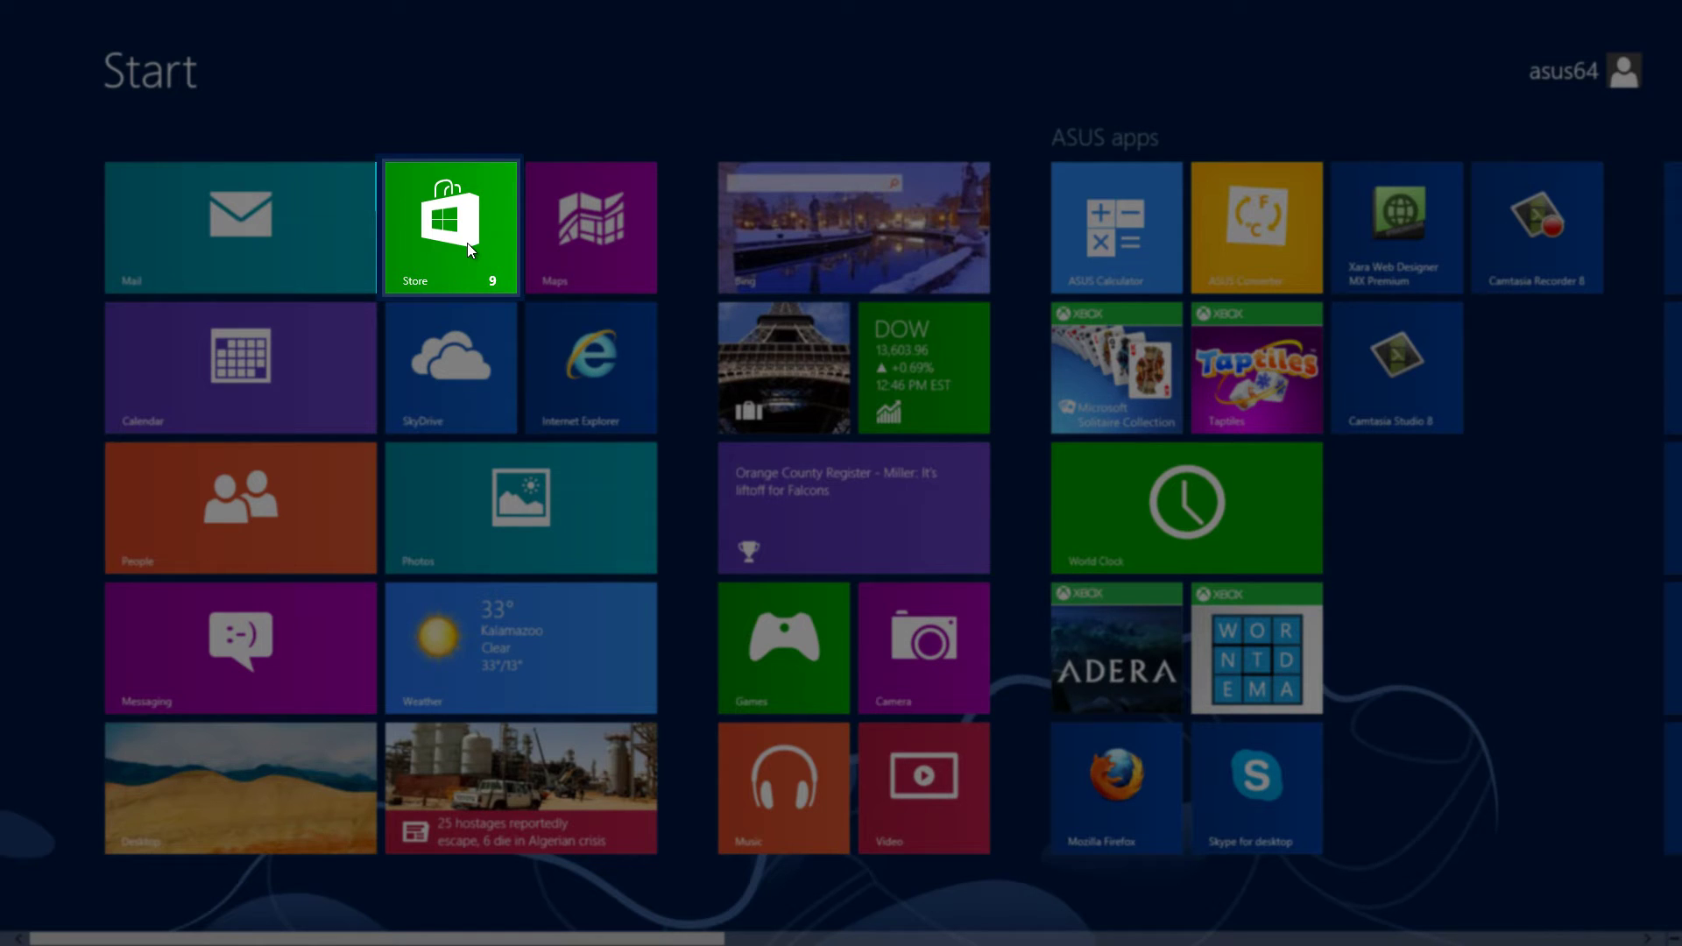
Launch the Store app on its Spotlight page featuring Hotels.com, freda, INRIX Traffic and Everyday Food.
click(468, 244)
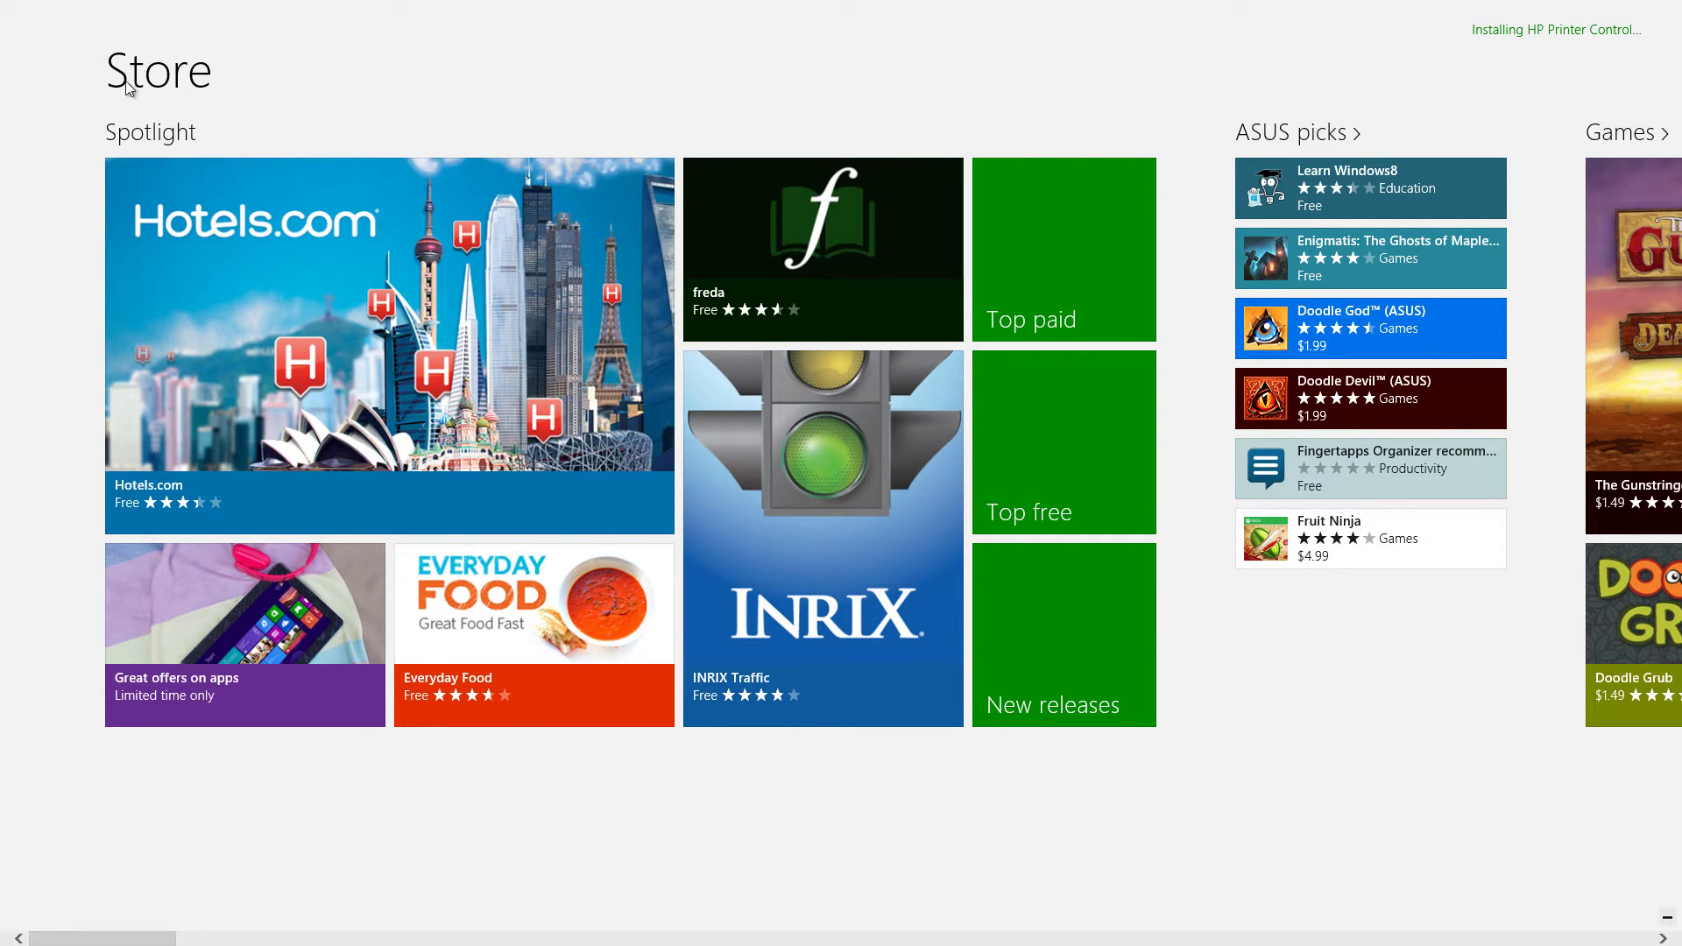
mouse_move(2, 5)
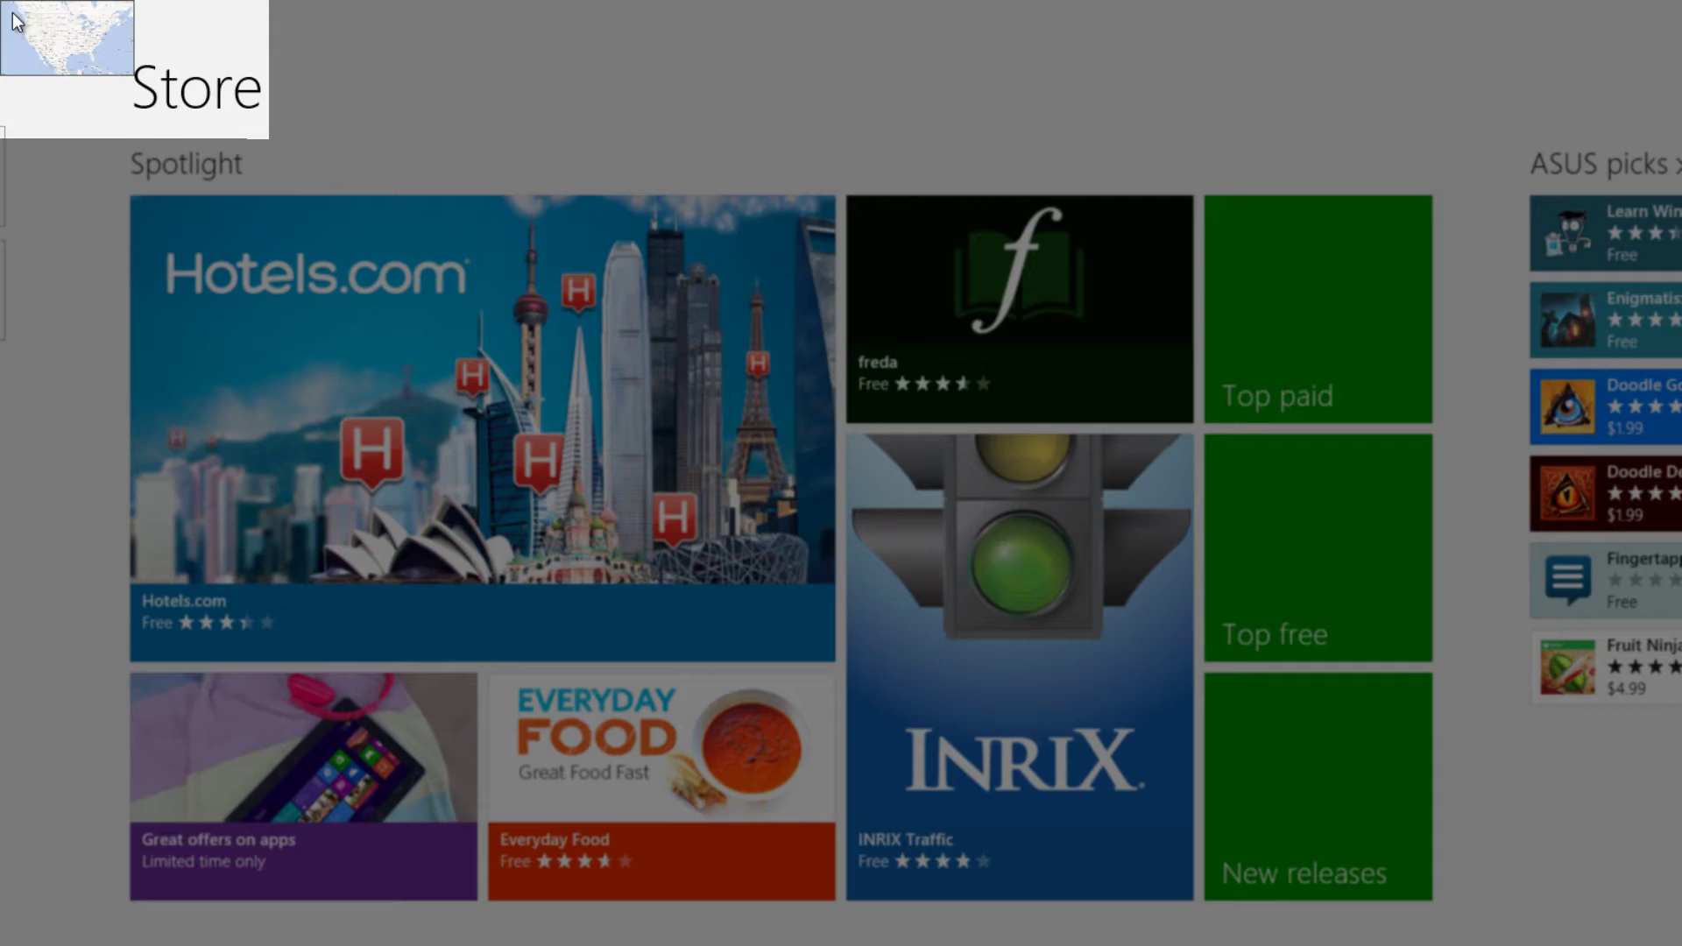
Cycle through Maps, Weather, Firefox and Store from the top-left corner, then show the Alt+Tab switcher.
click(16, 21)
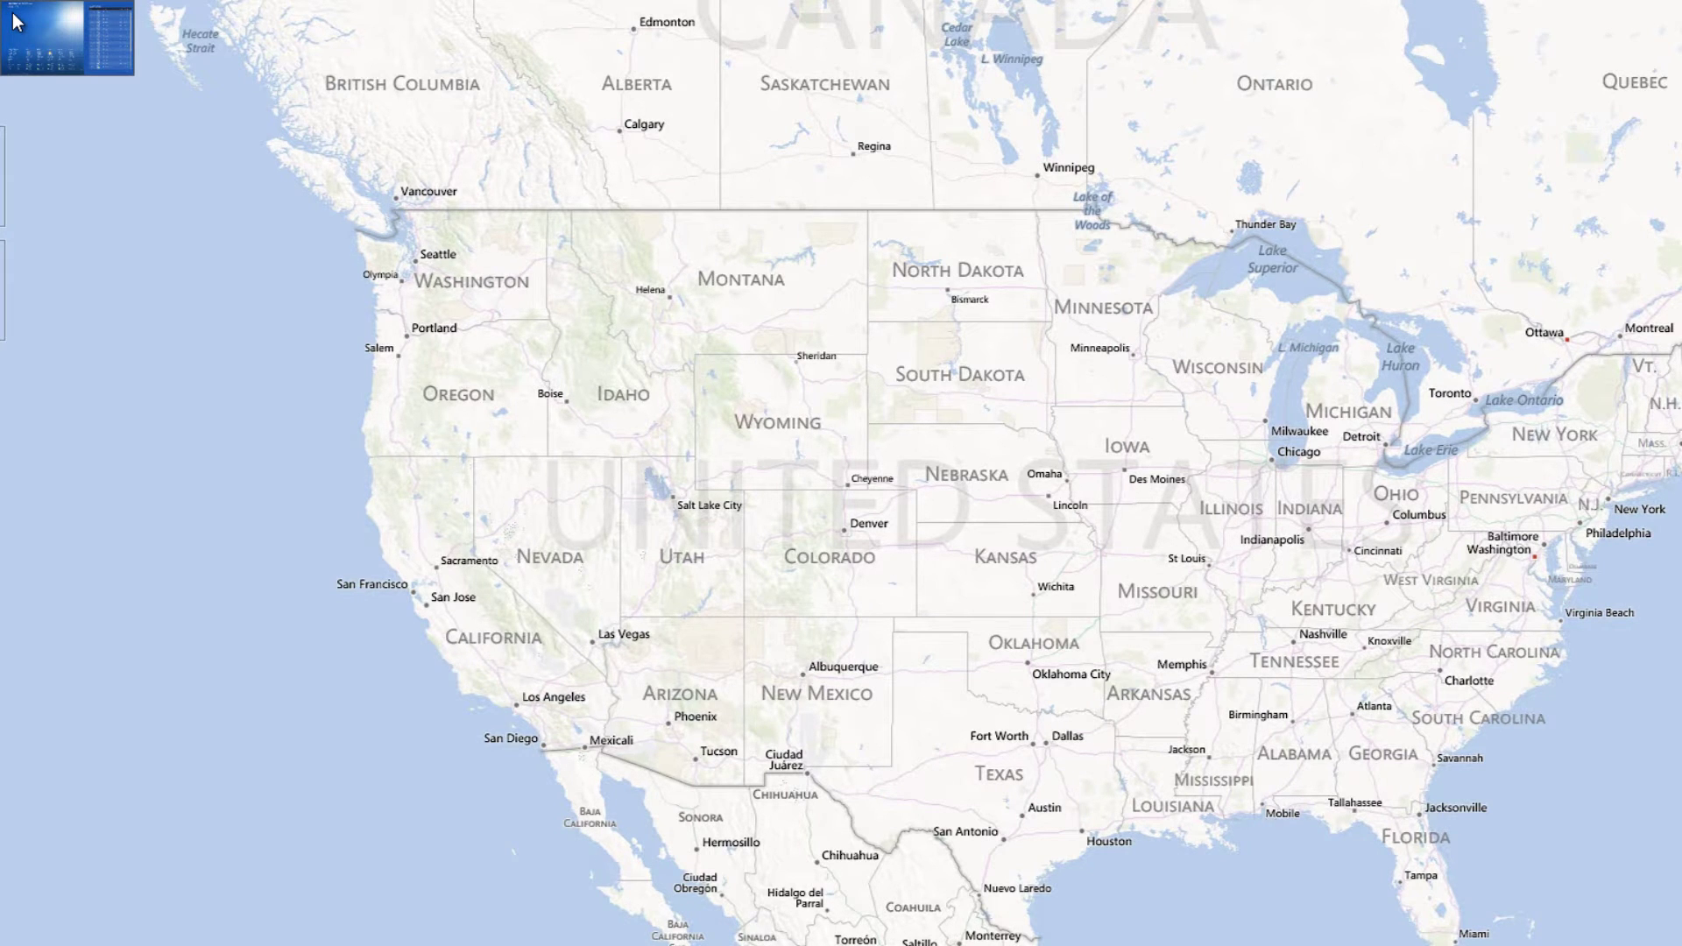
click(16, 21)
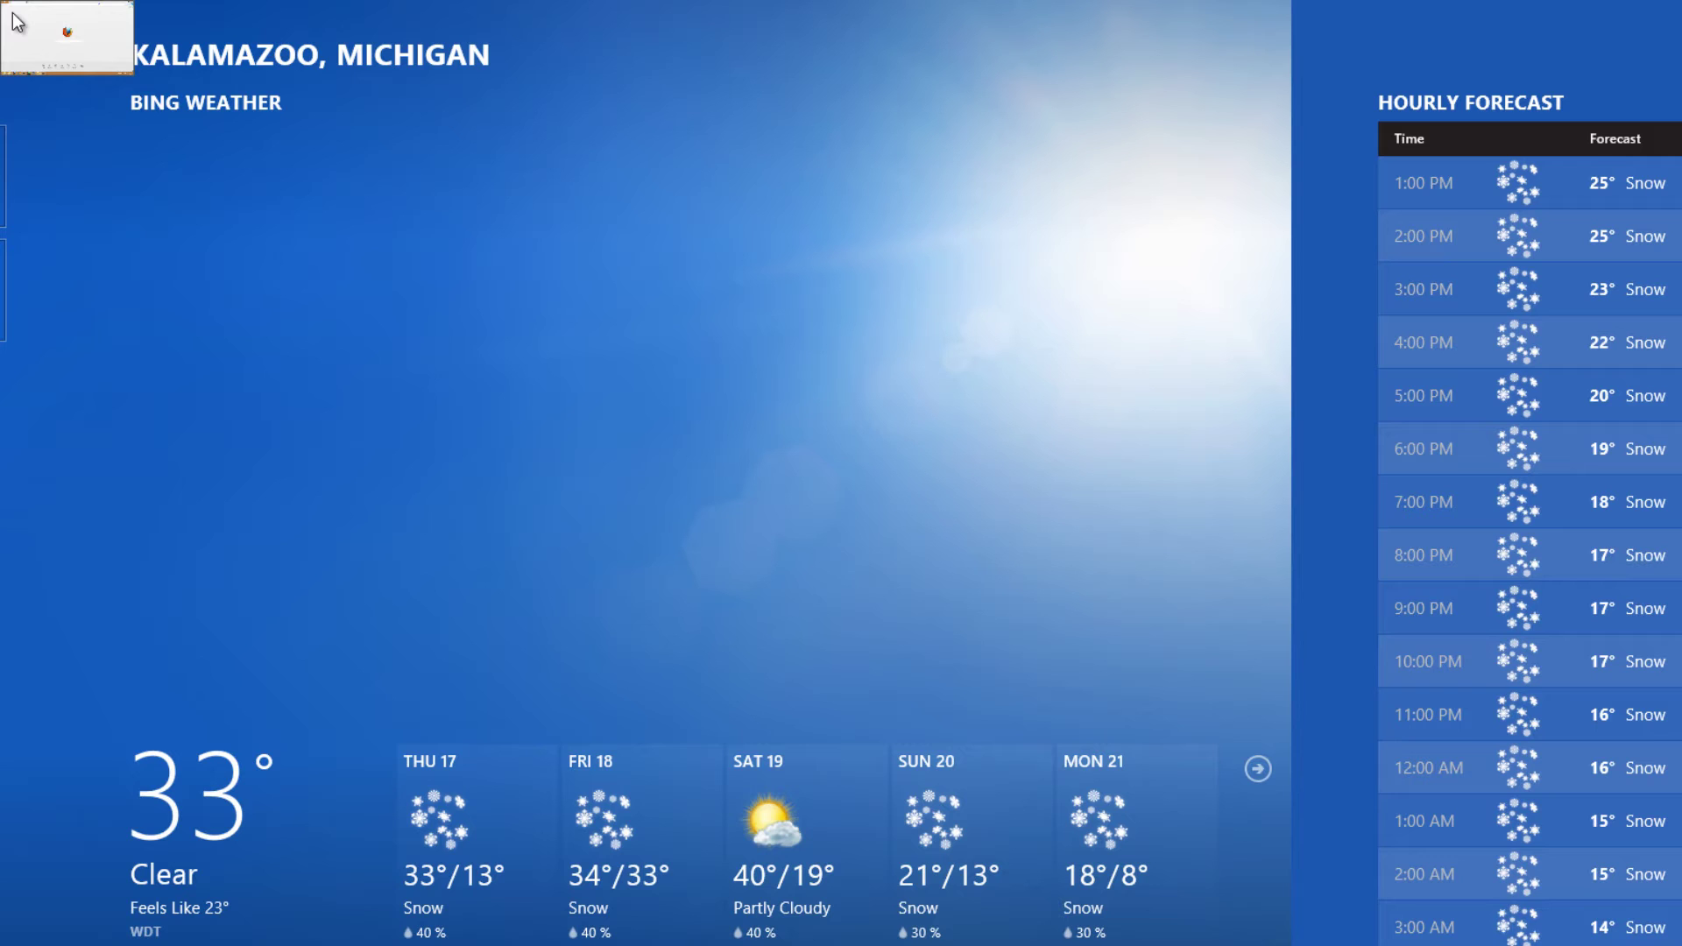
click(16, 22)
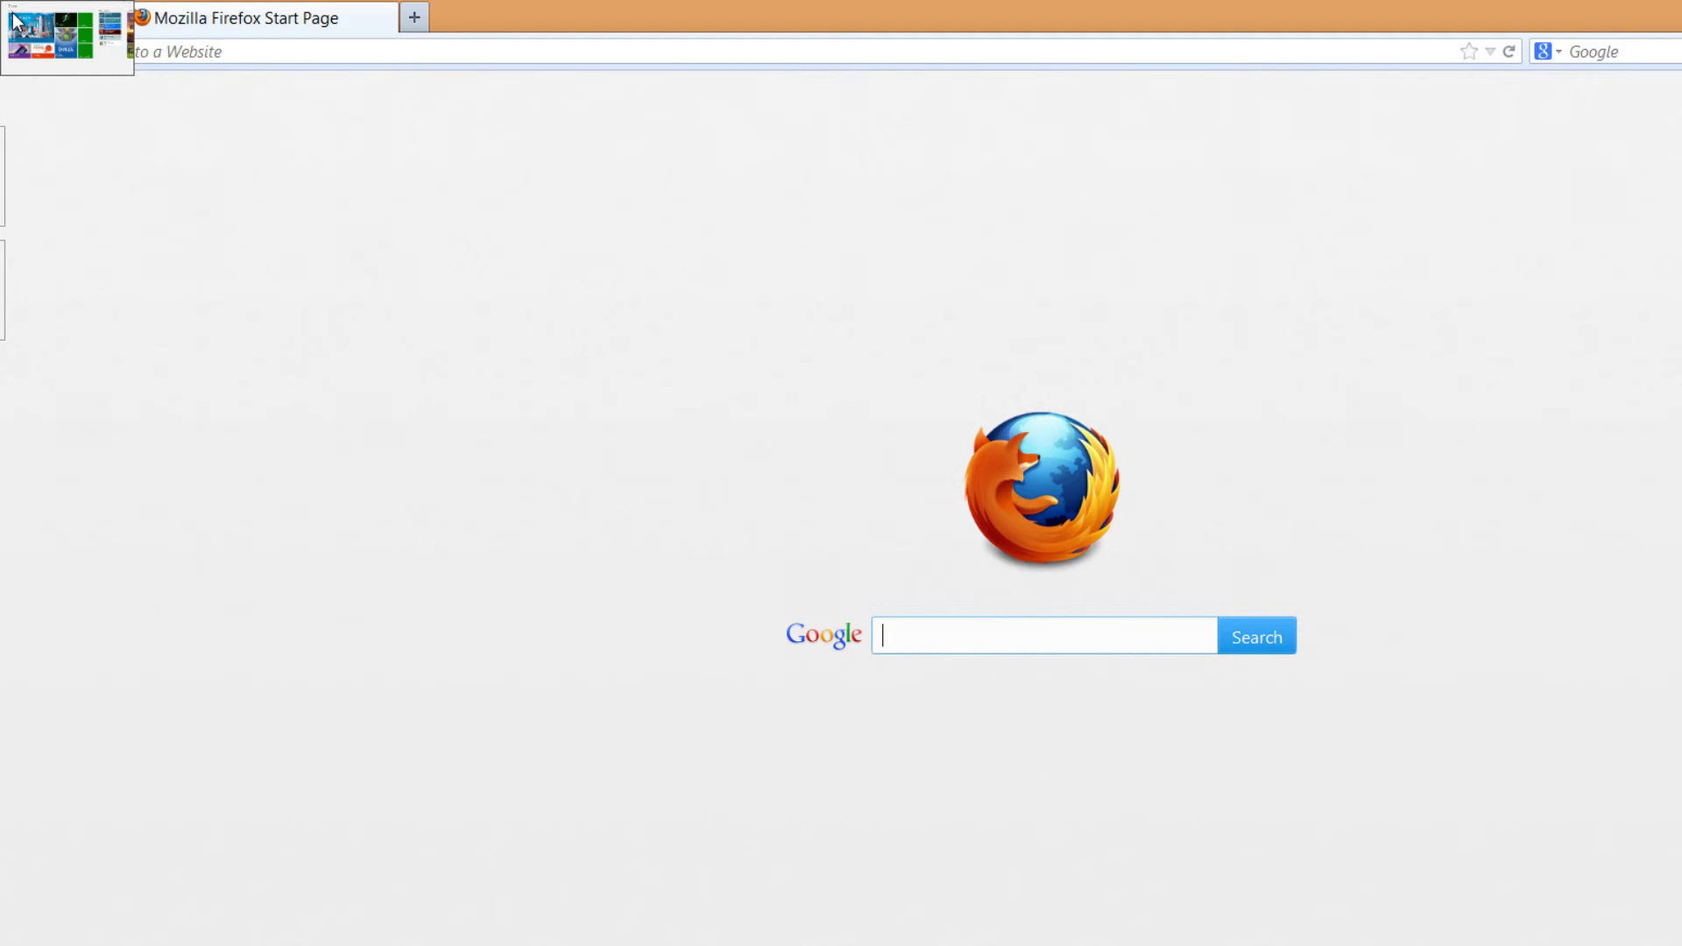
click(15, 21)
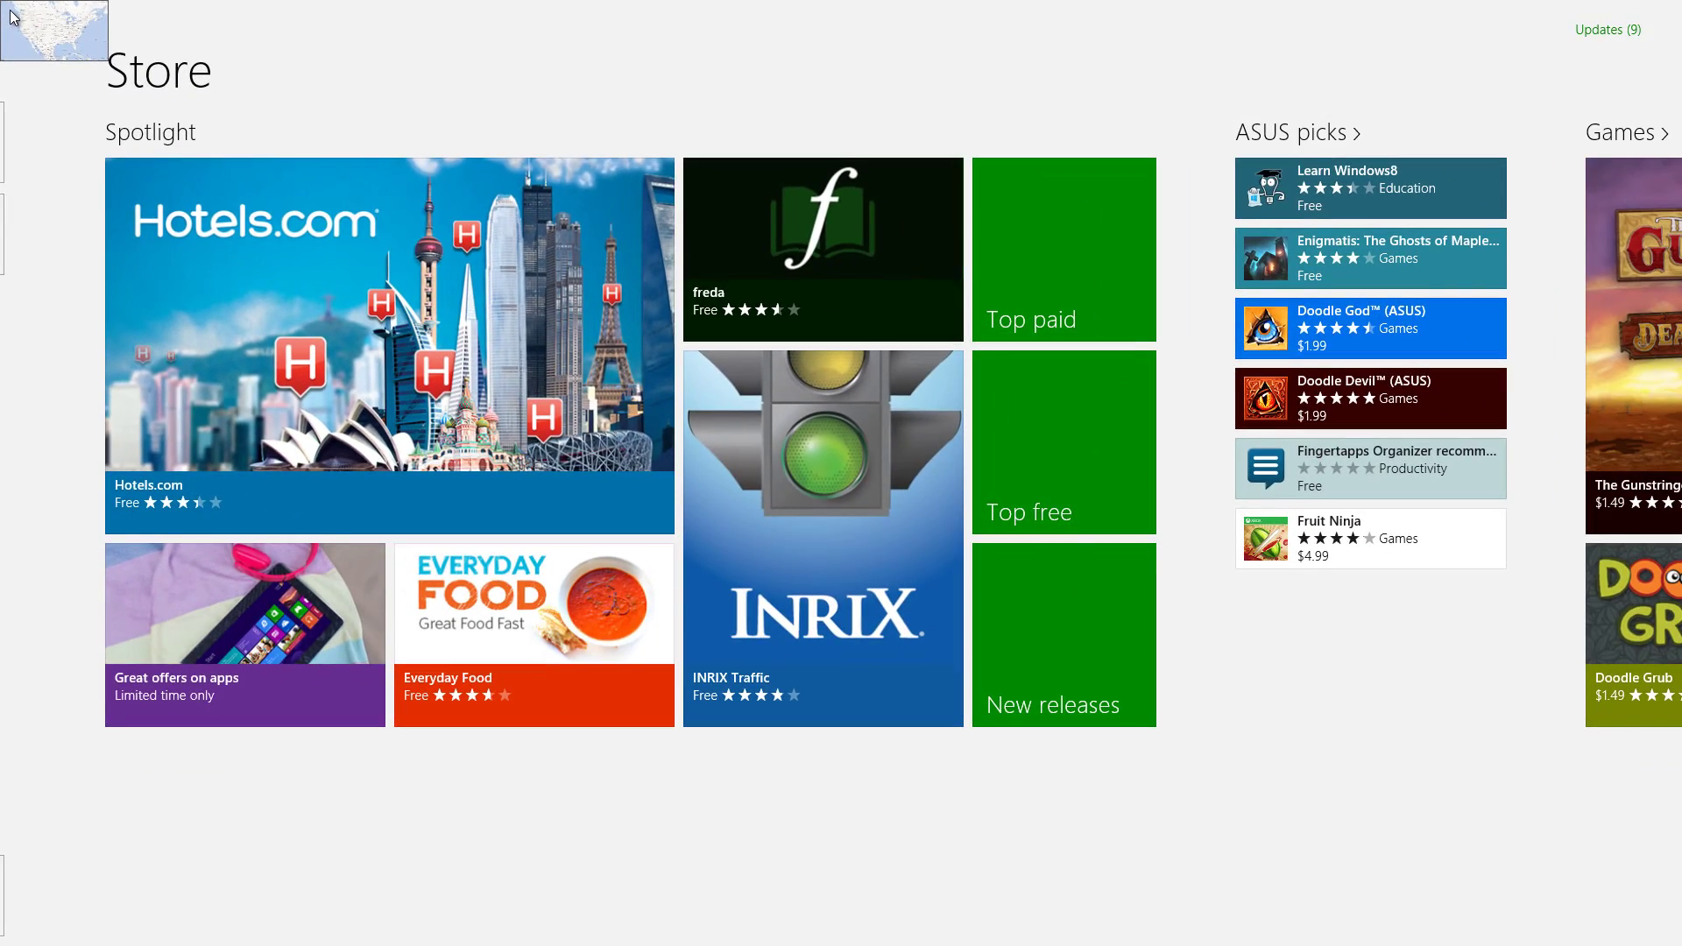
click(14, 18)
click(13, 17)
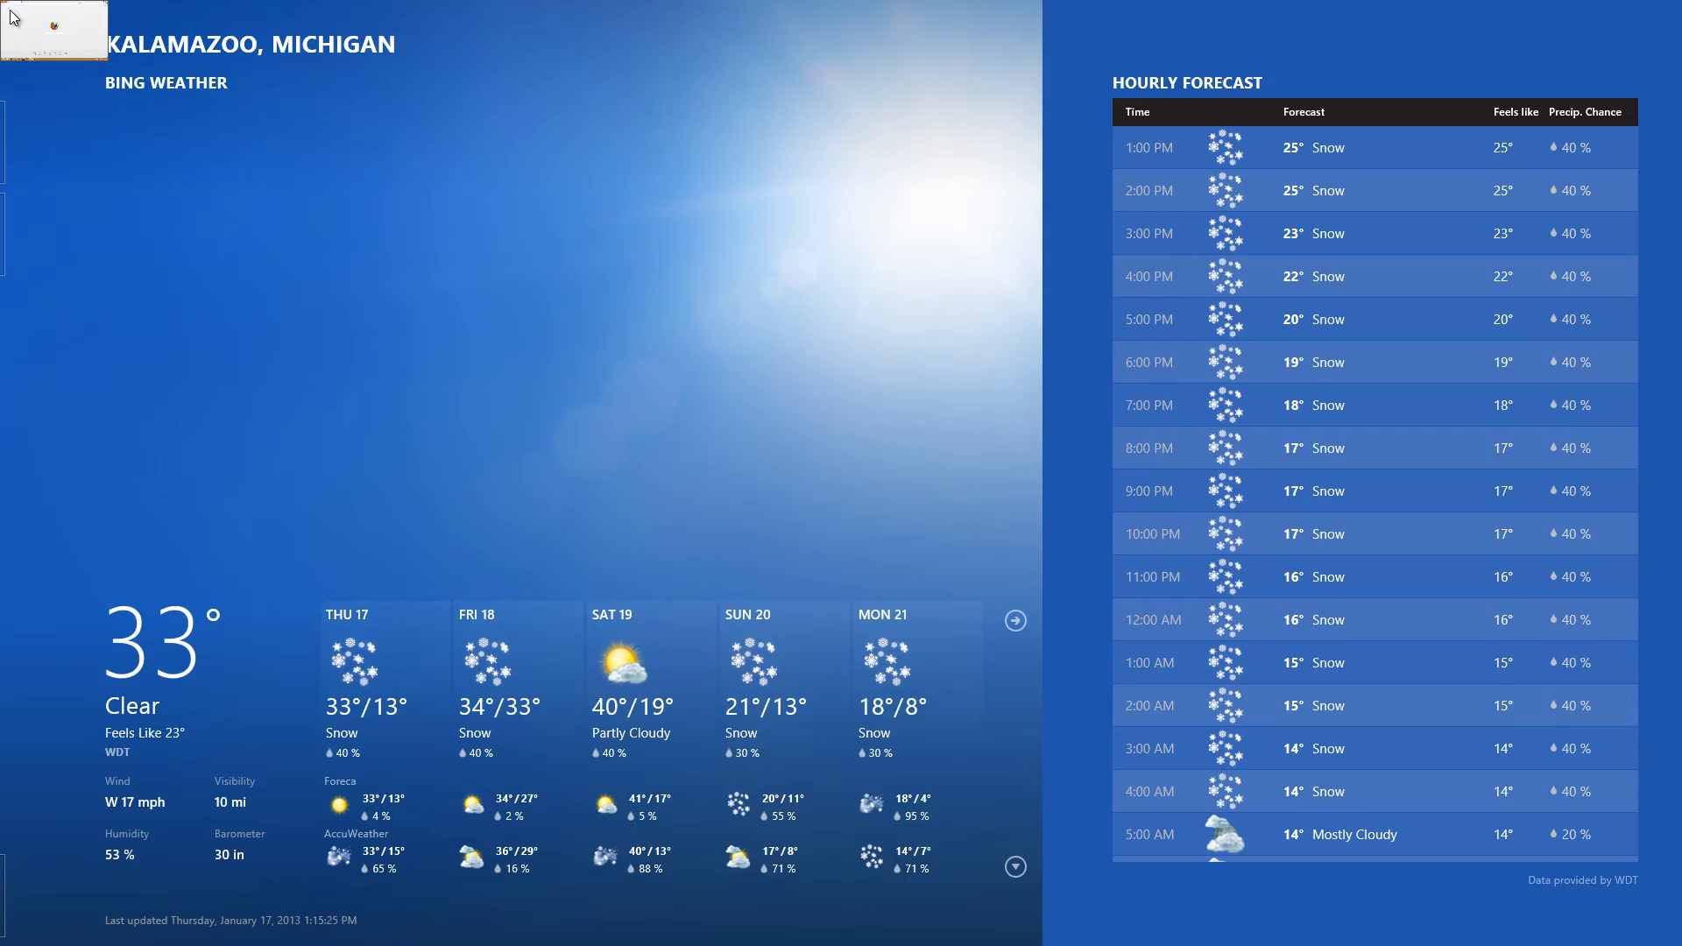
click(13, 18)
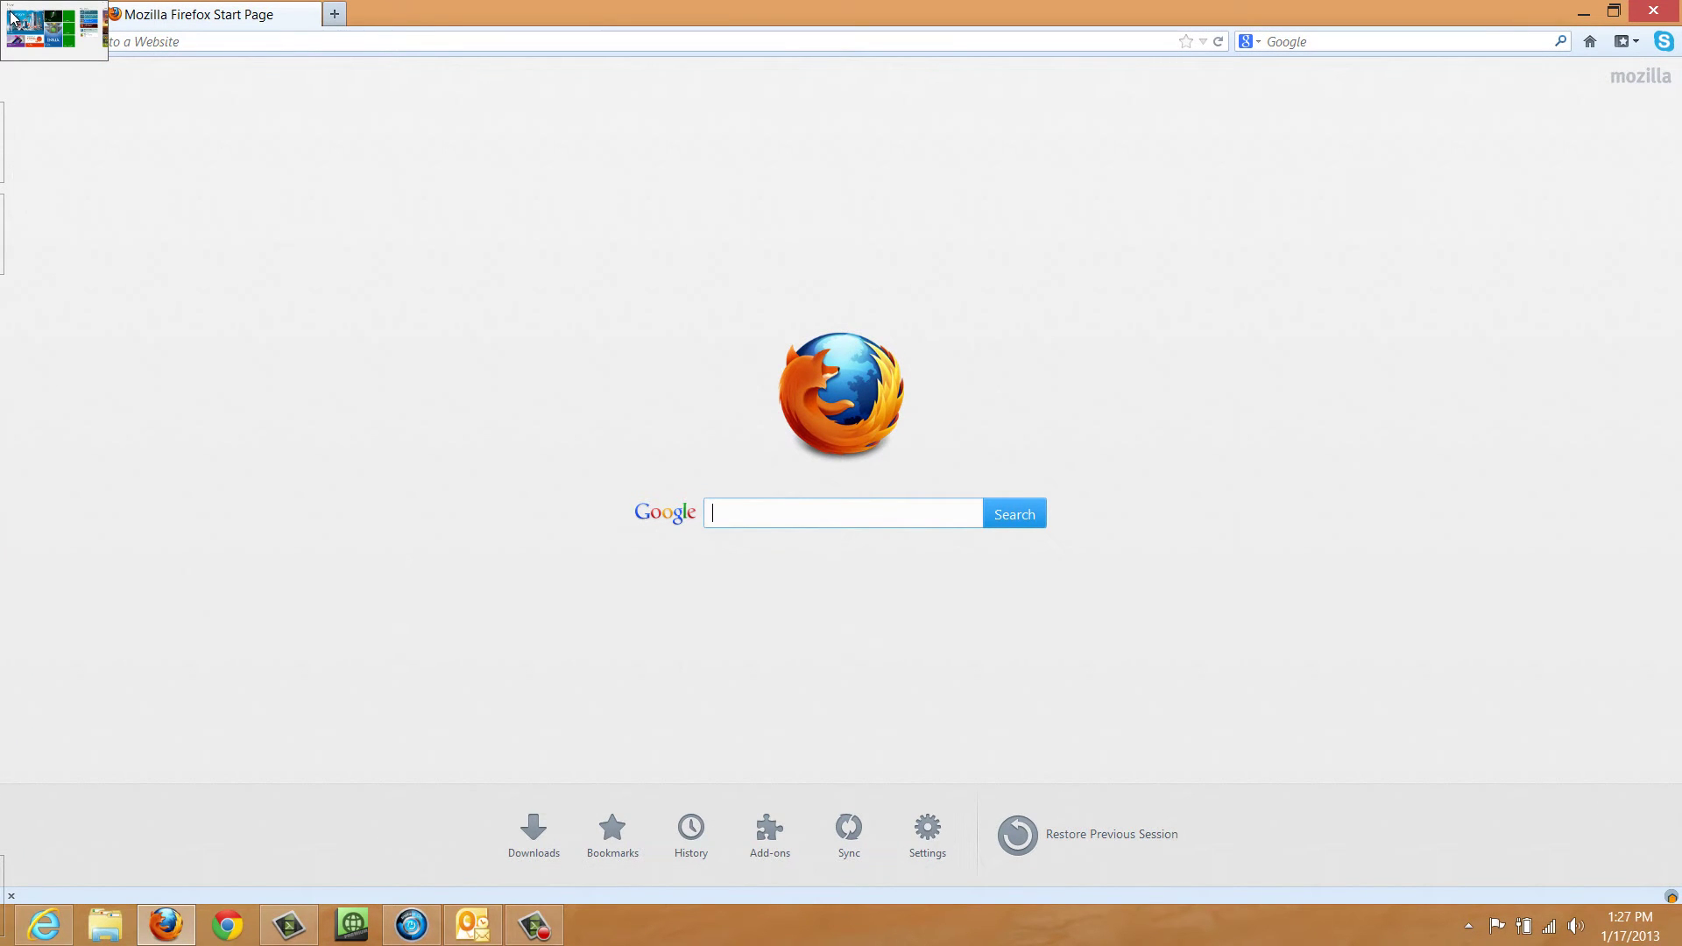
key(alt+Tab)
key(alt+Tab)
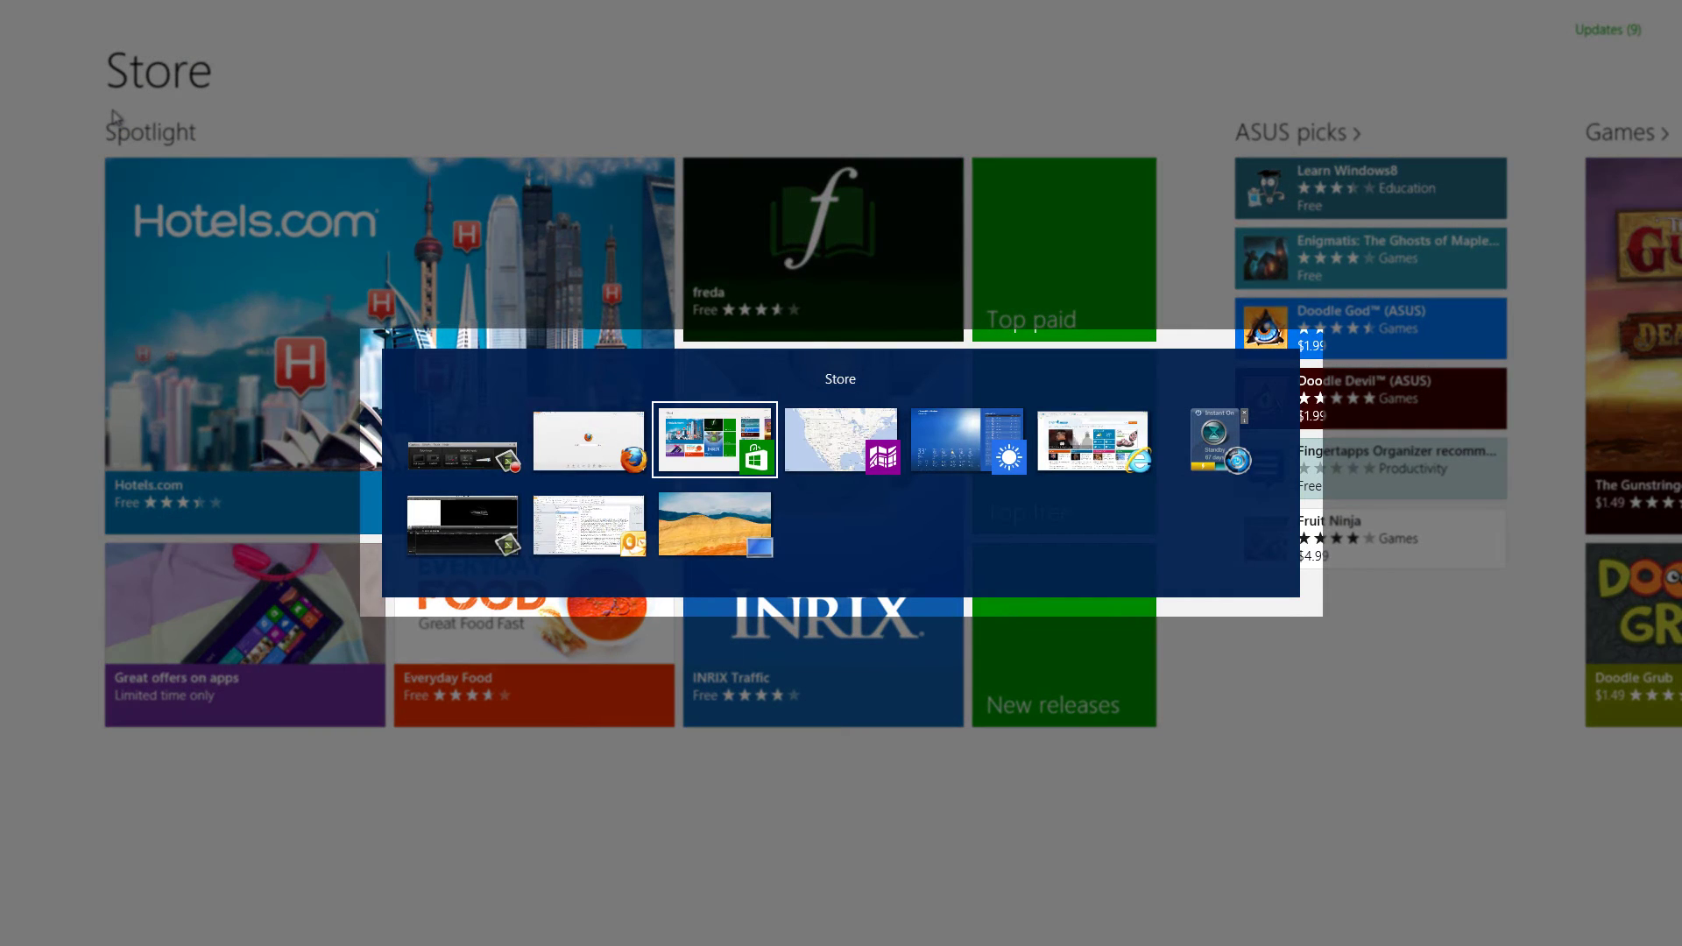
Step through the Alt+Tab switcher toward the Internet Explorer MSN window.
key(alt+Tab)
key(alt+Tab)
key(alt+Tab)
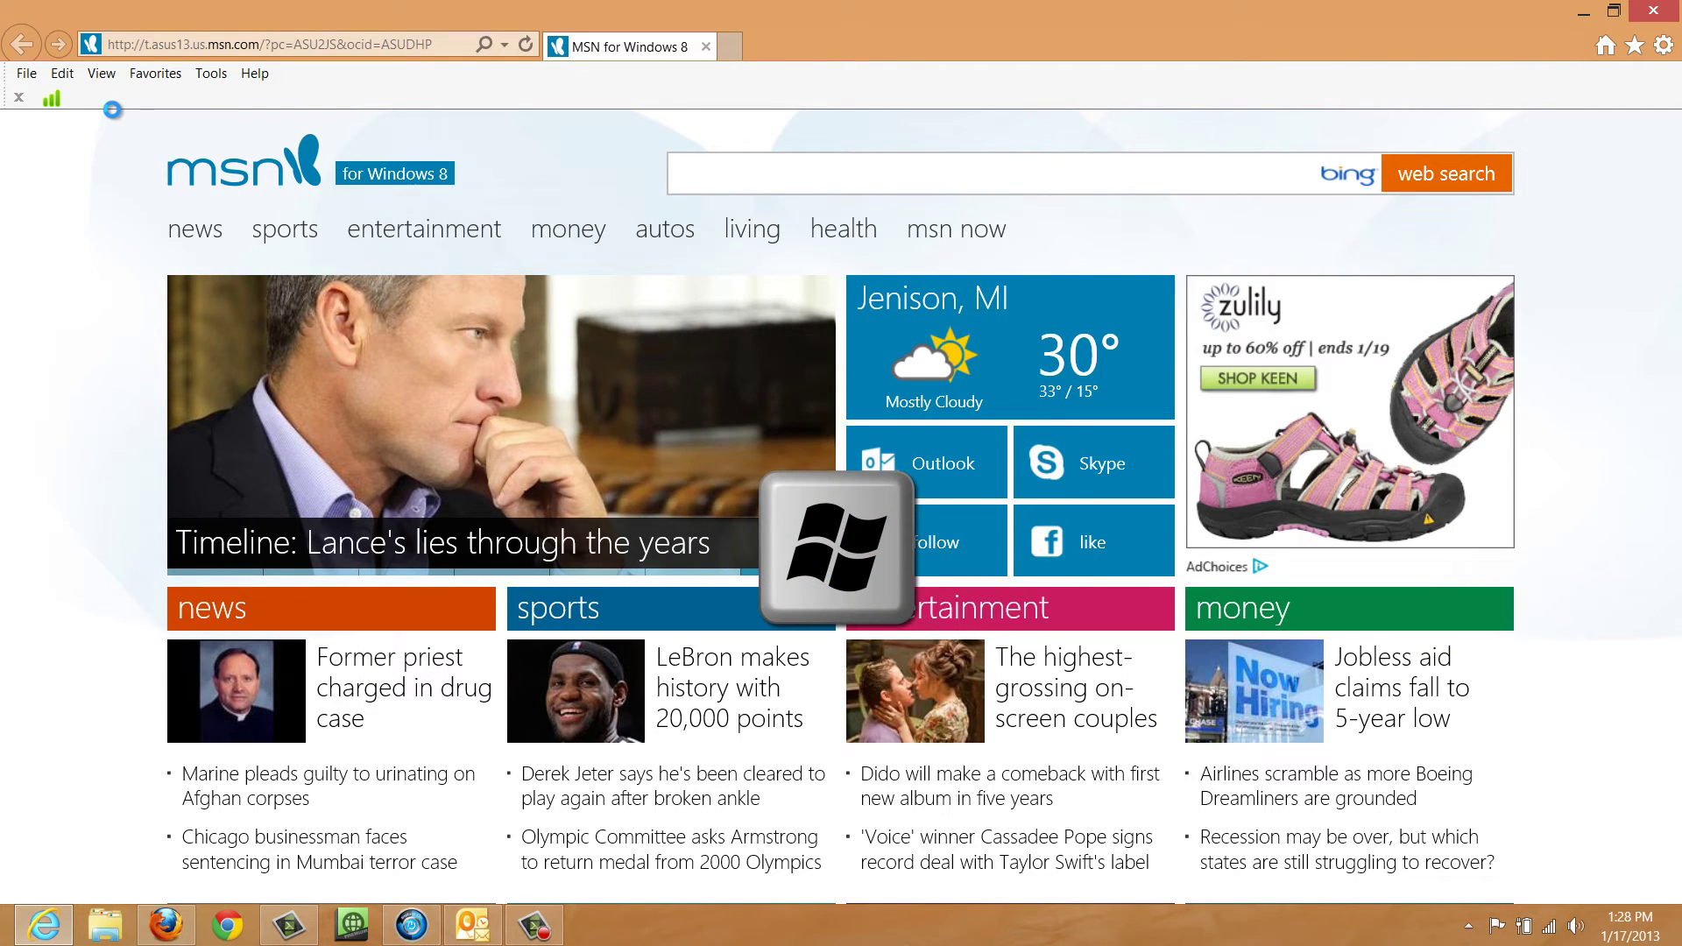
Go to the Start screen and show the running-apps list along the left edge.
key(super)
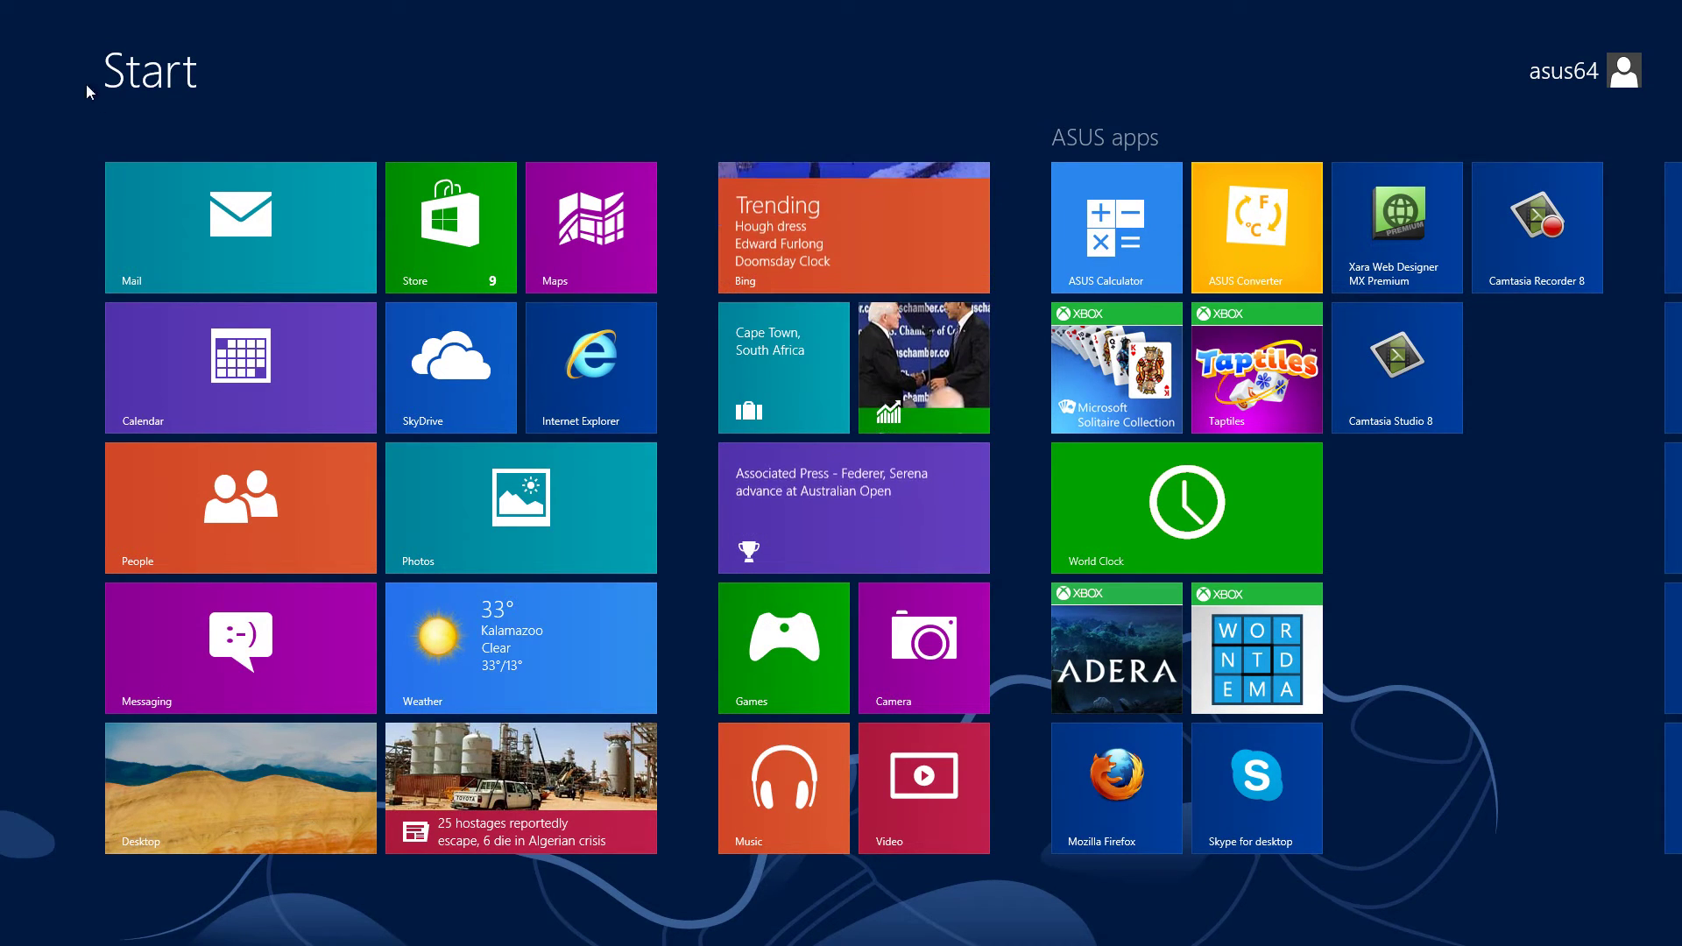
mouse_move(2, 3)
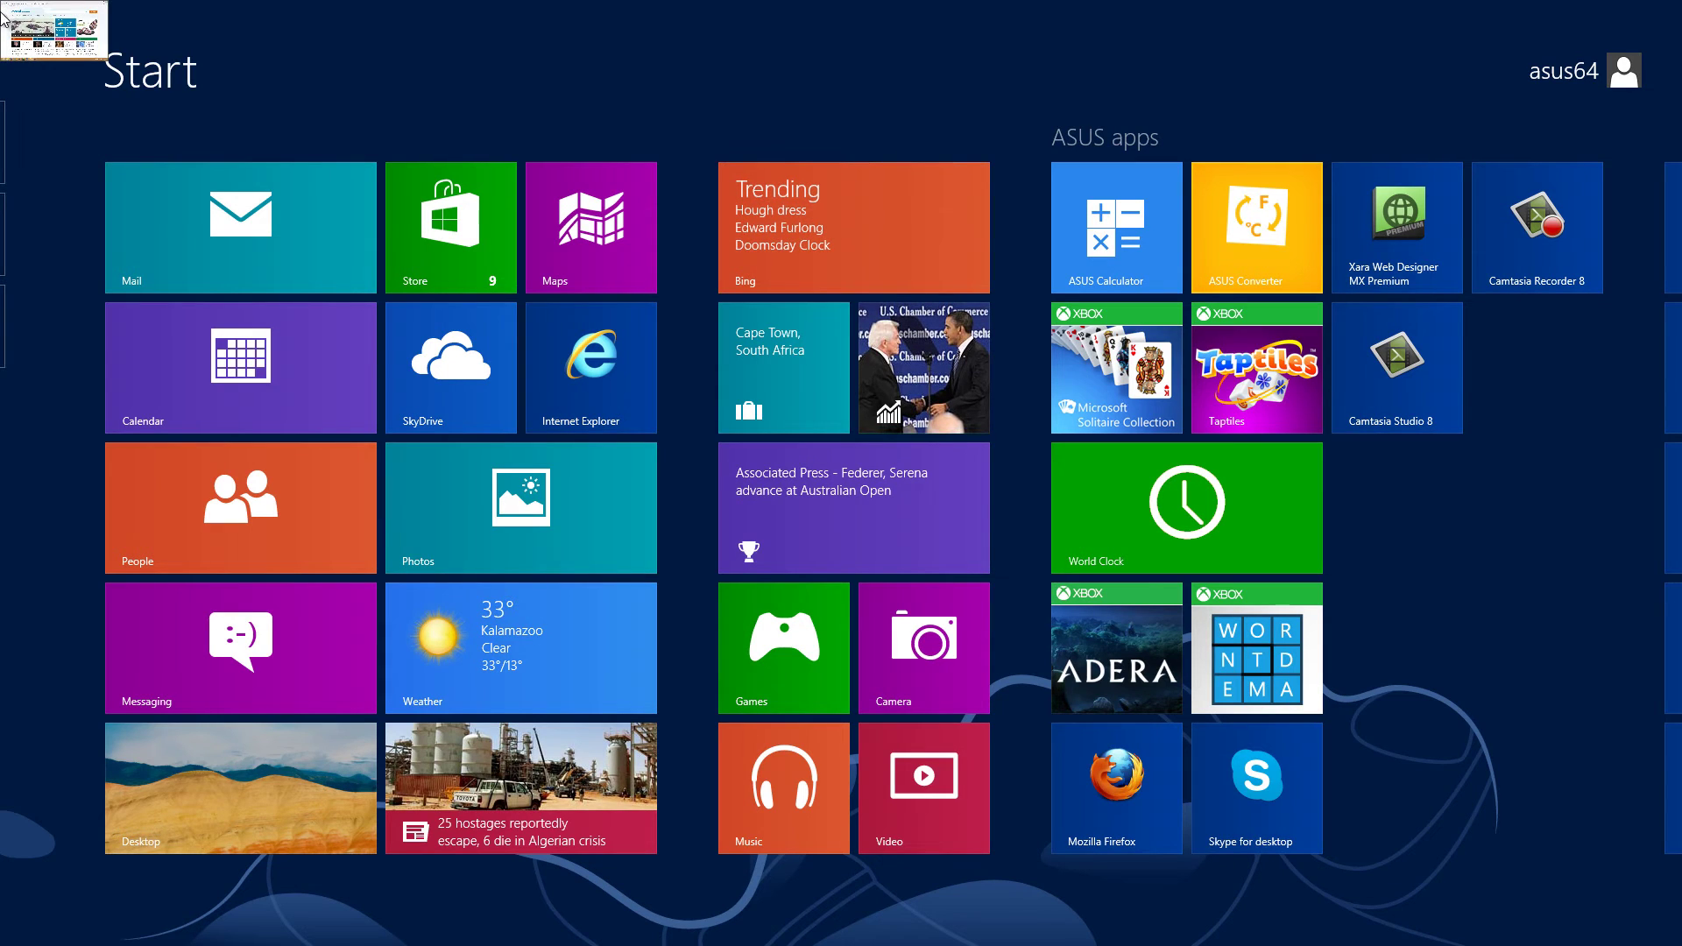
mouse_move(2, 141)
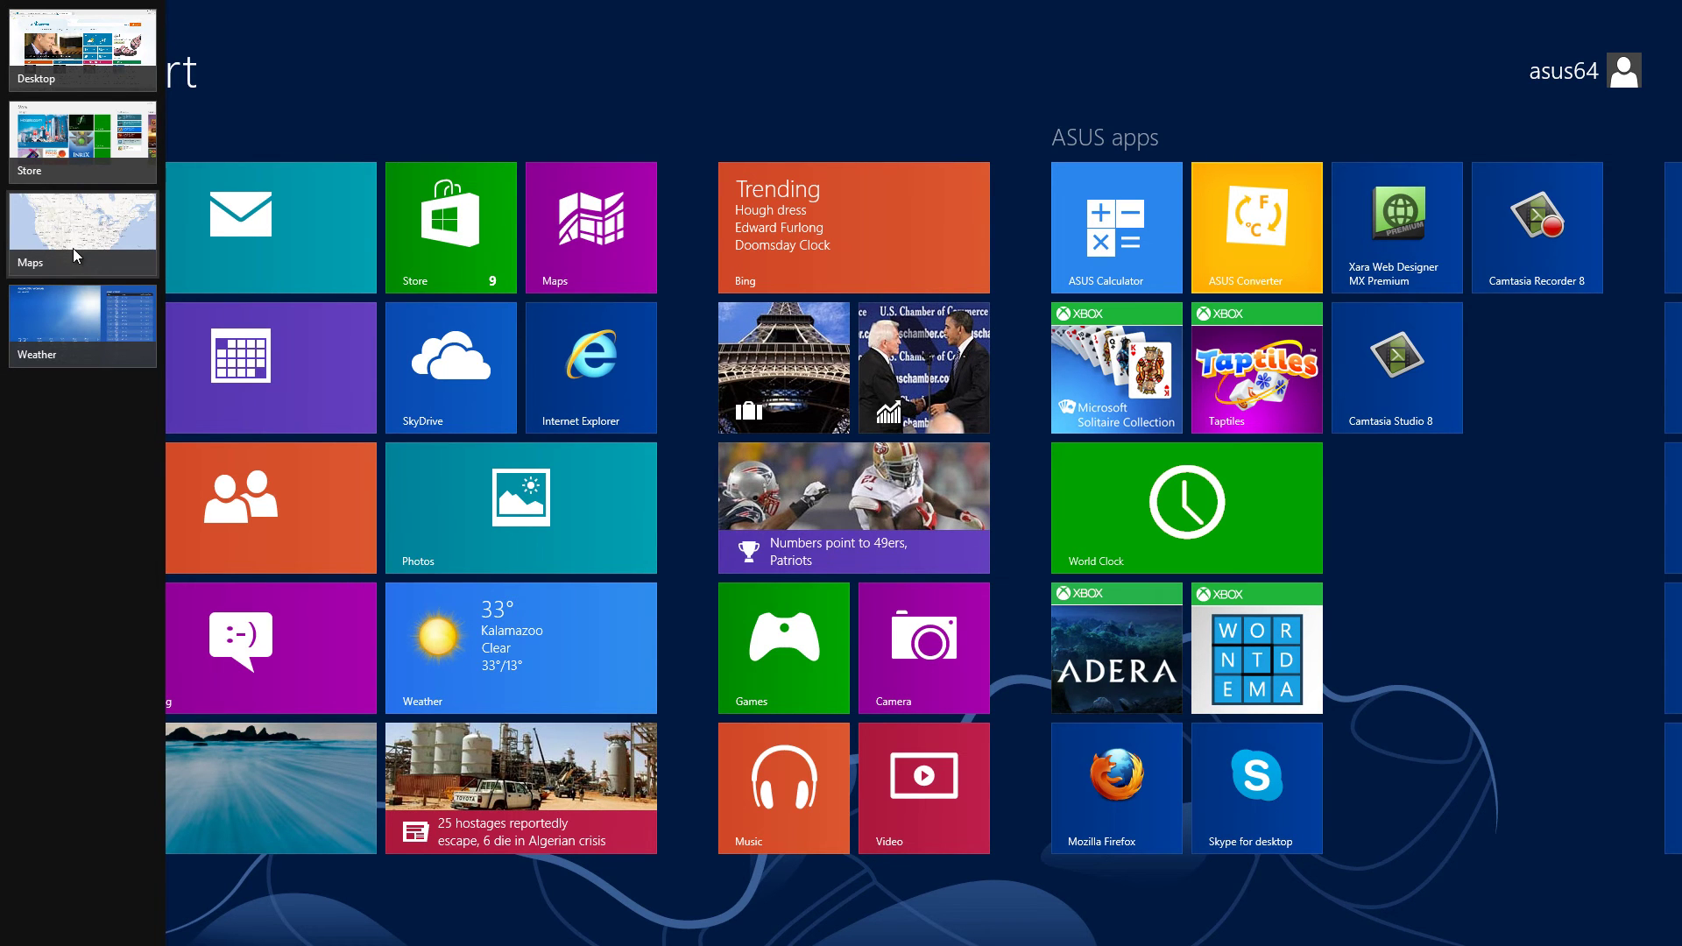
Switch to the desktop MSN page, briefly to Weather, then back to the MSN page.
click(75, 66)
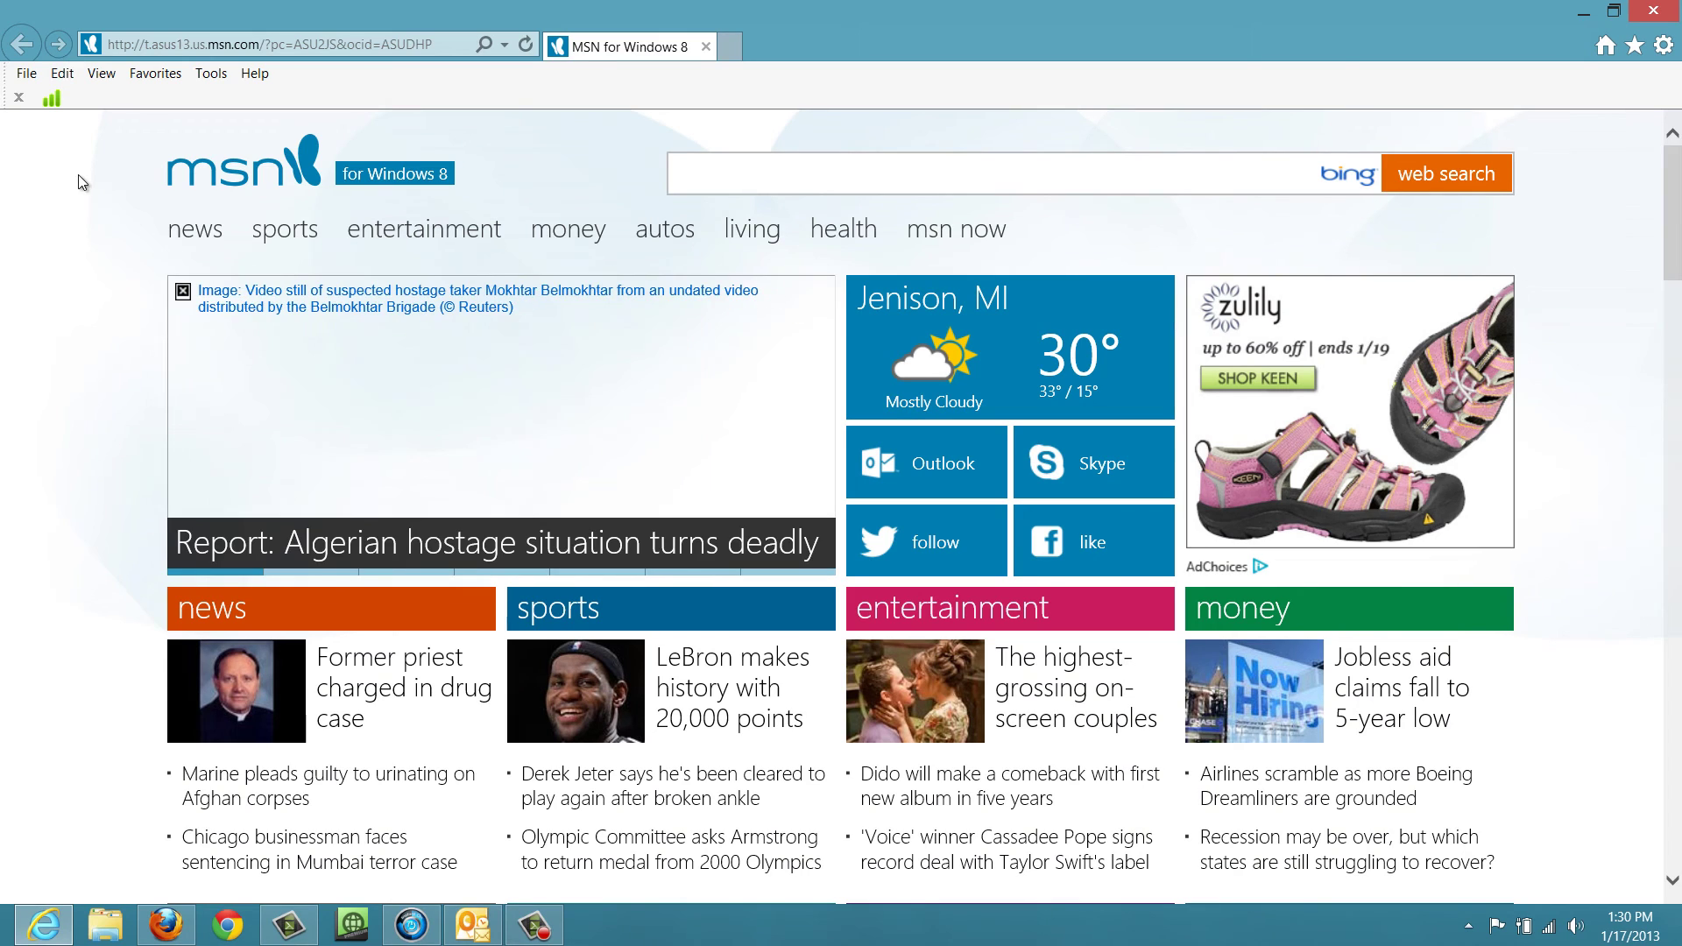
mouse_move(2, 162)
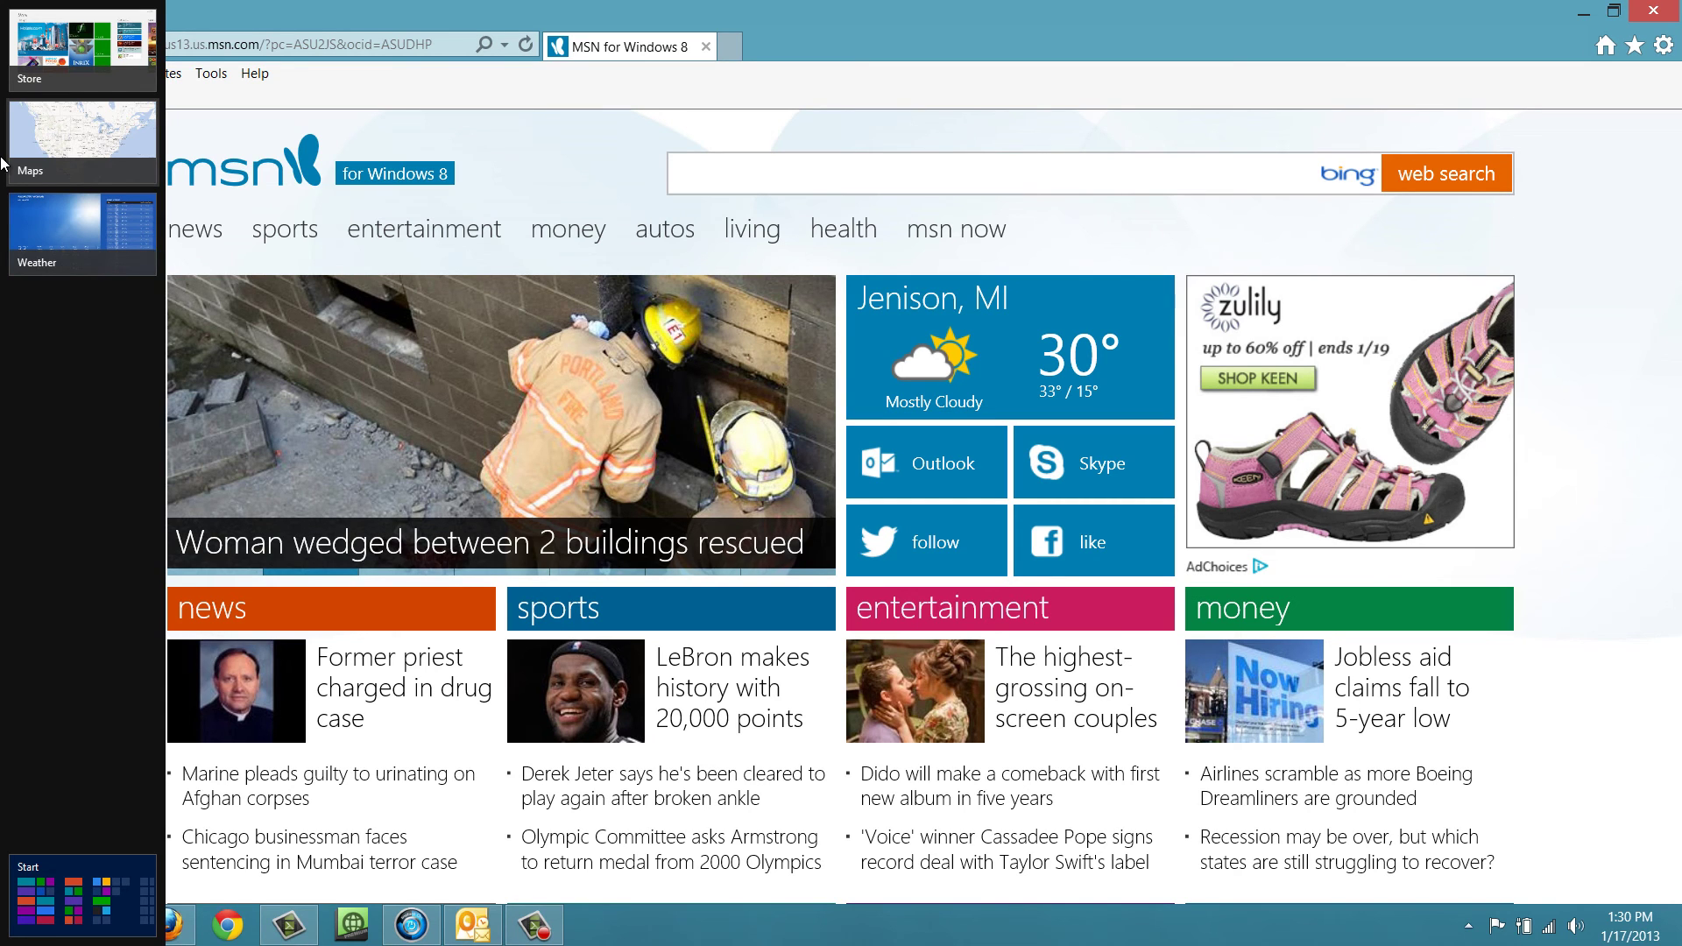
click(39, 230)
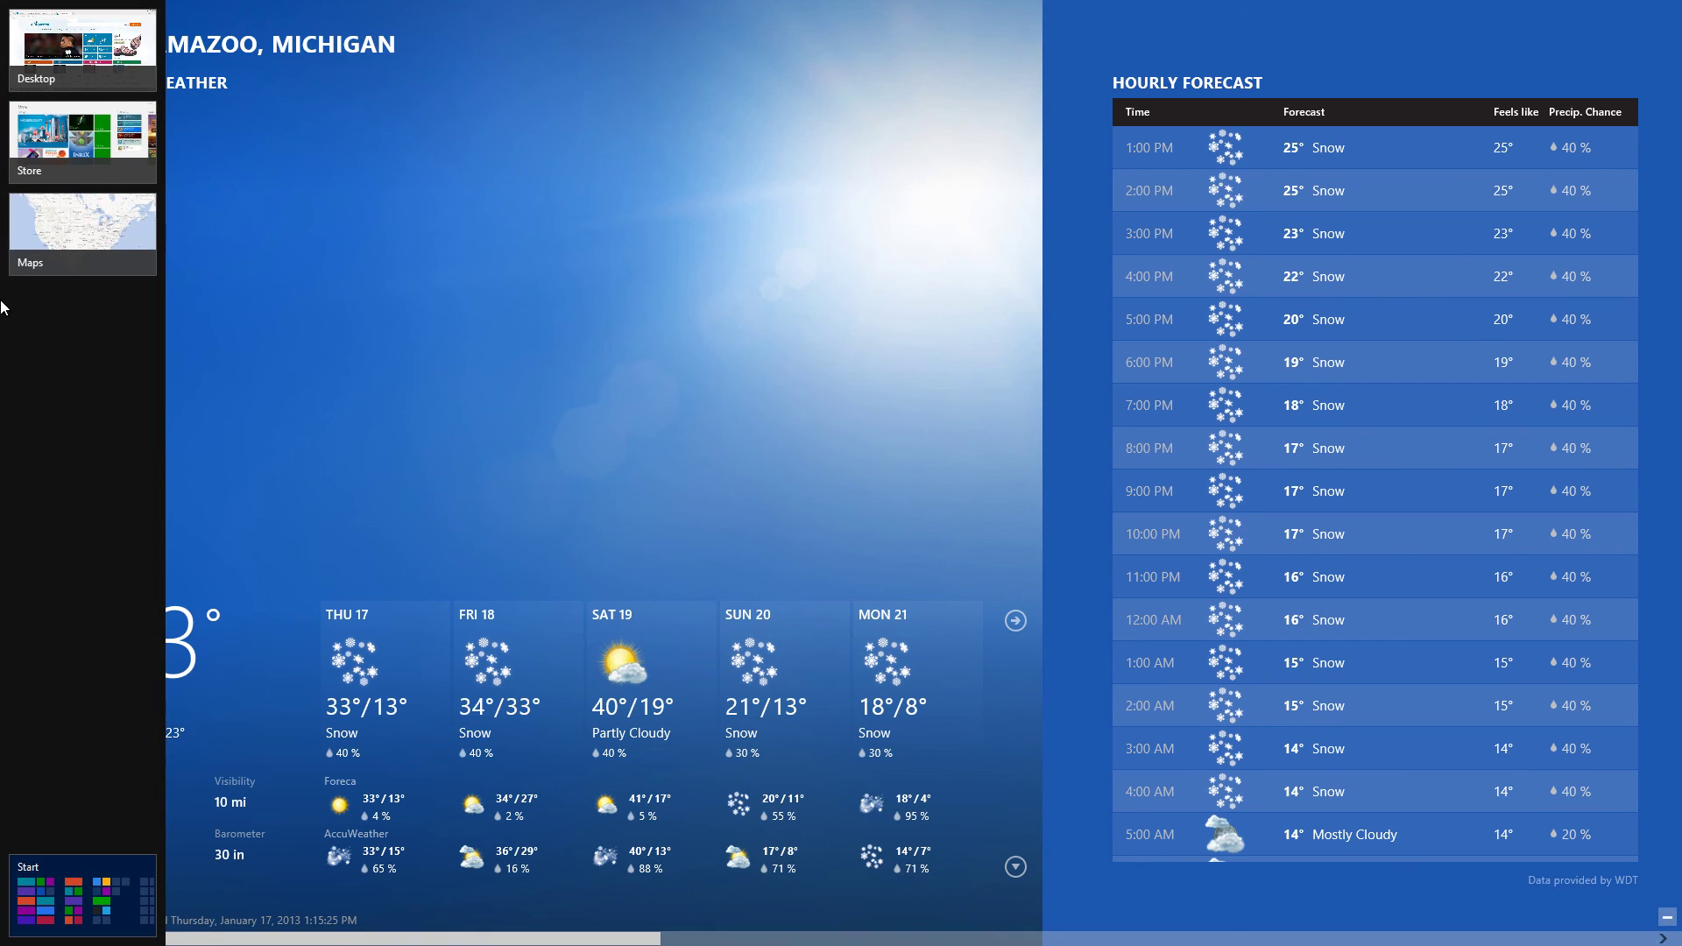
click(100, 62)
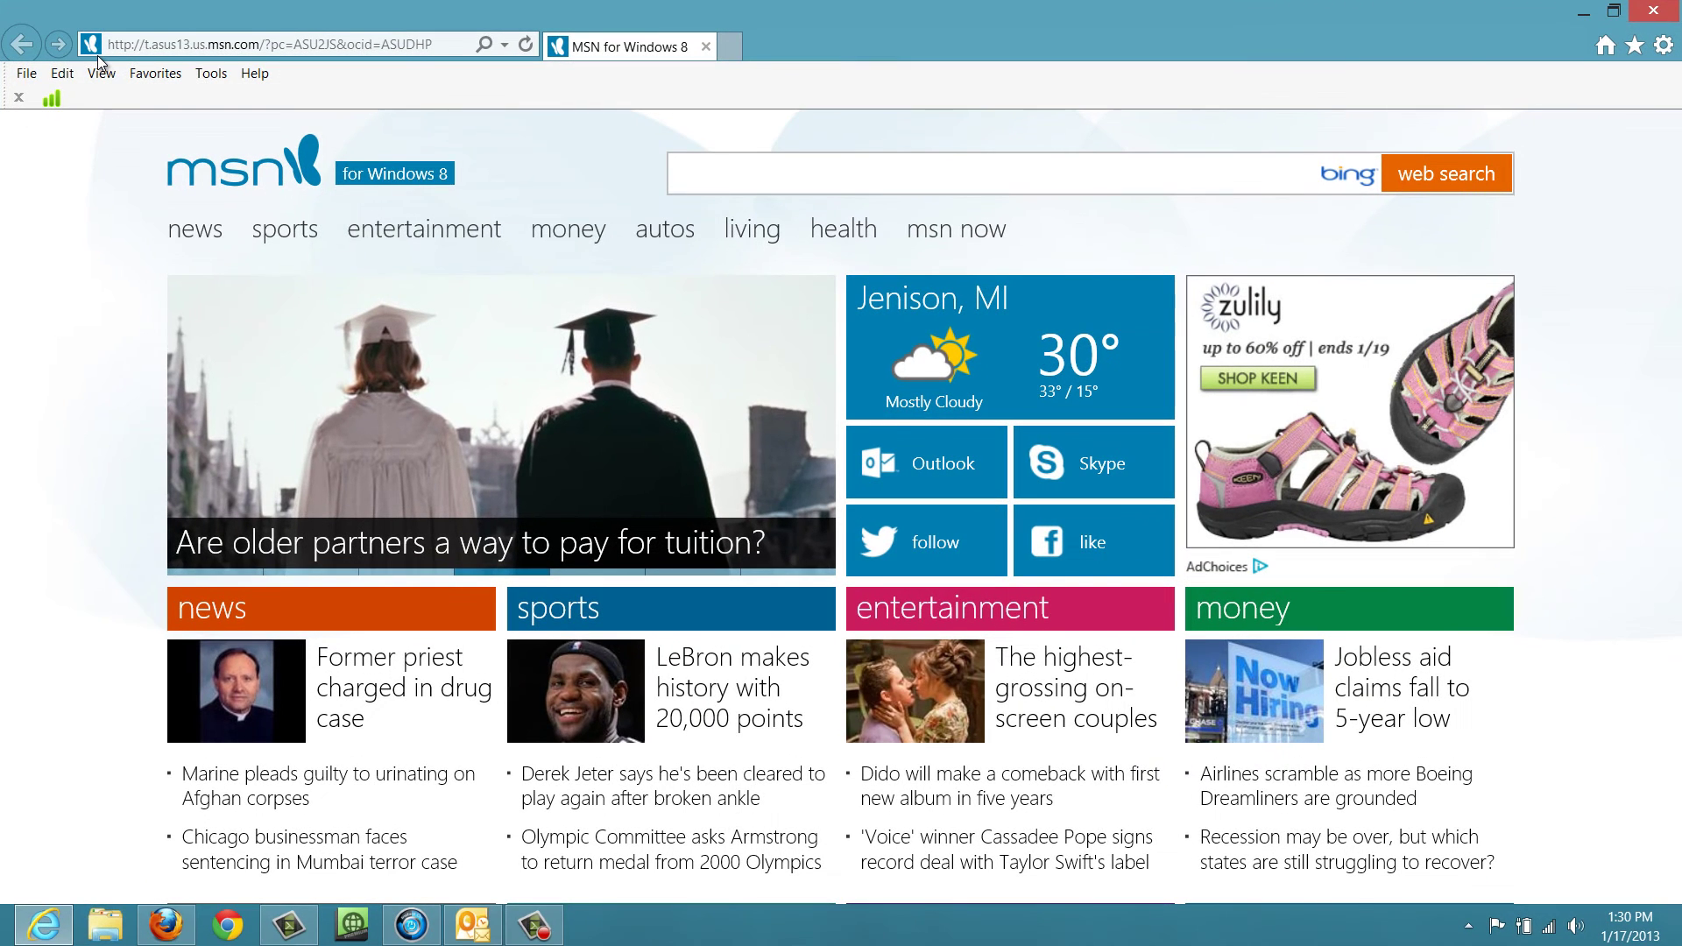